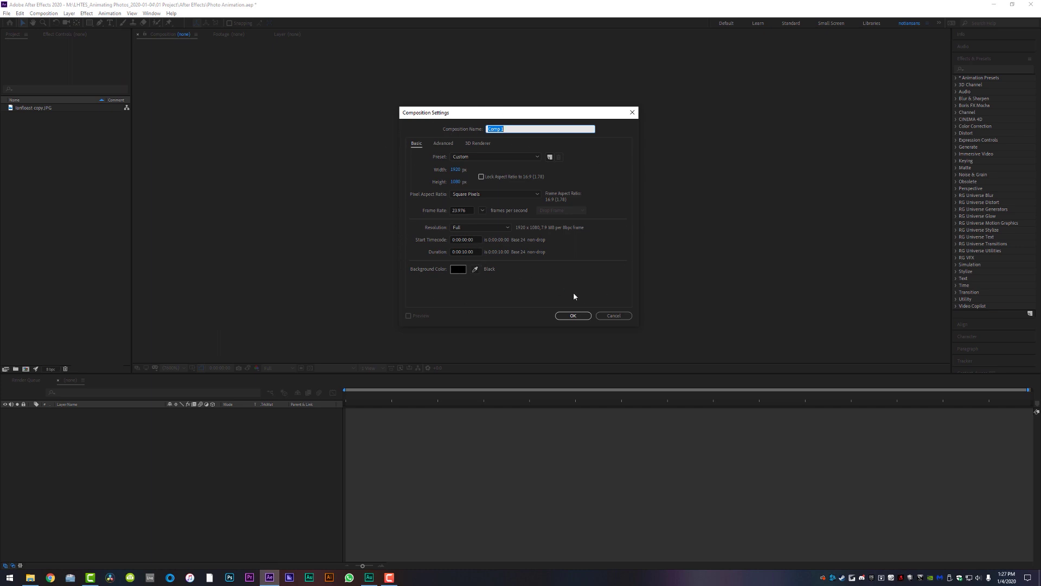
Create a 1920 × 1080, 23.976 fps, 10-second composition and add the Ianfloast copy.JPG photo to it as a layer.
click(573, 315)
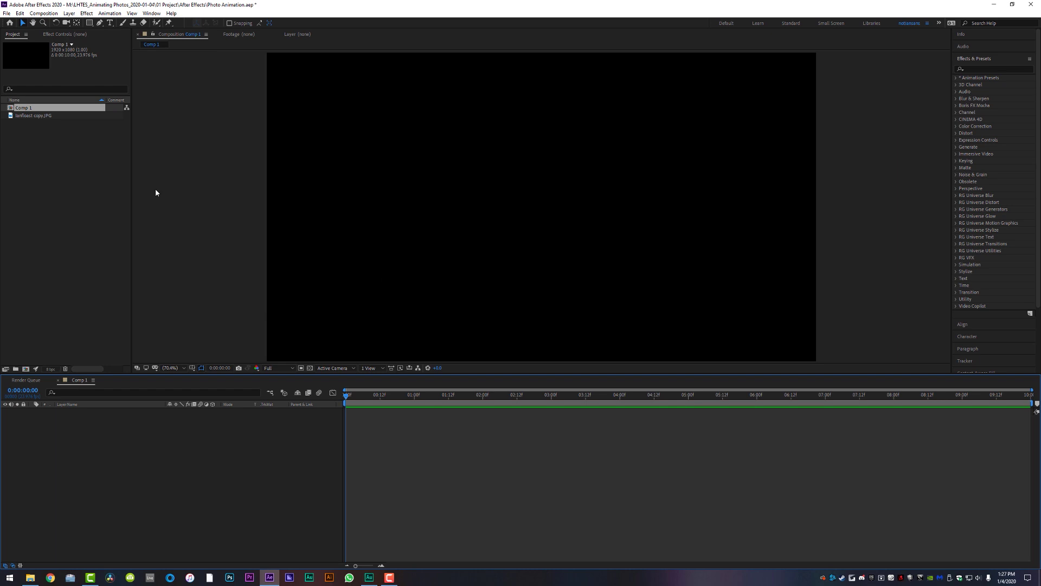
click(27, 115)
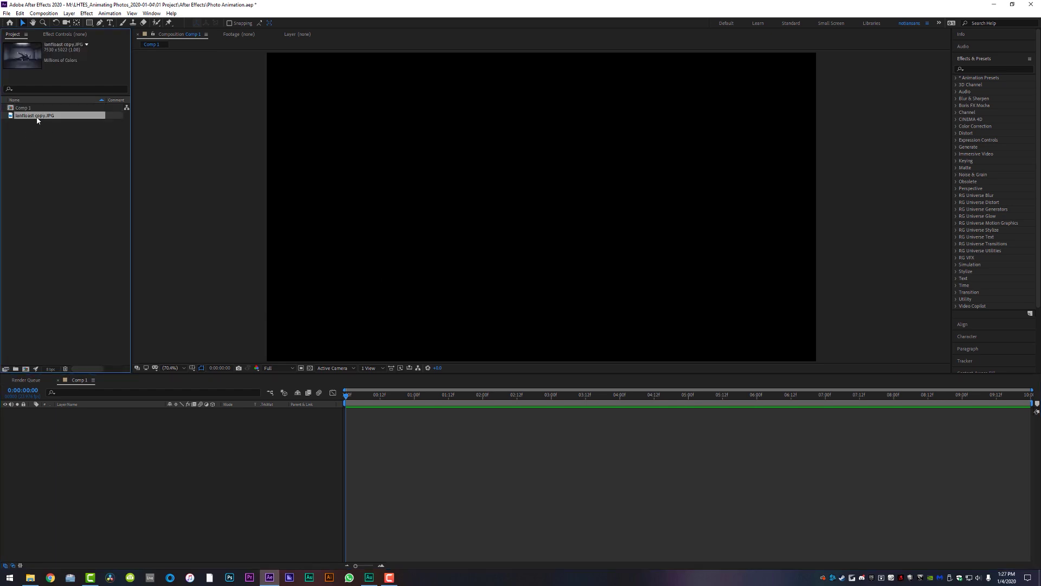
drag(35, 117, 105, 430)
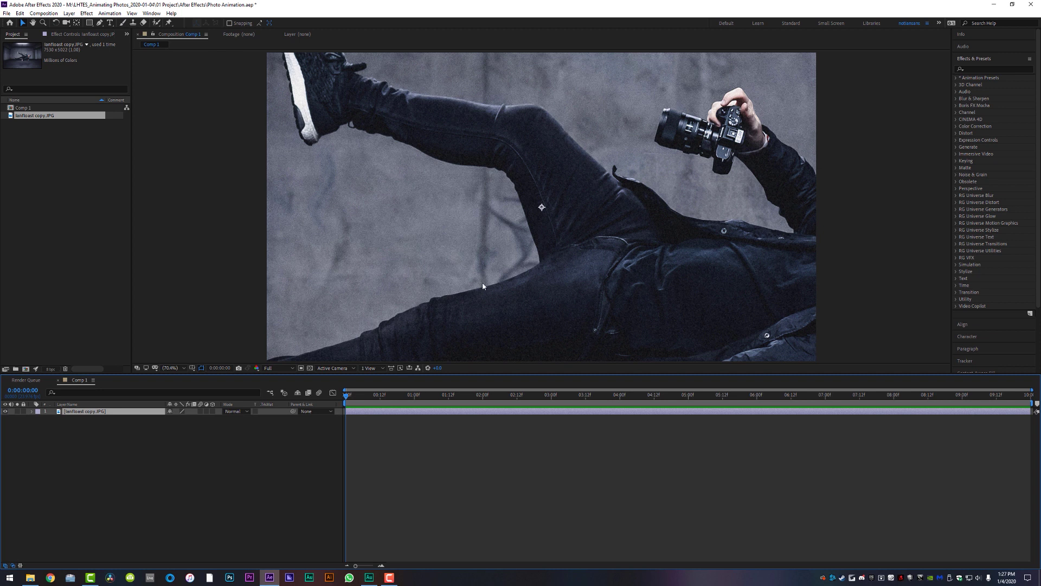
Scale the photo layer to 26% so the whole scene fits the composition frame.
key(comma)
key(comma)
key(comma)
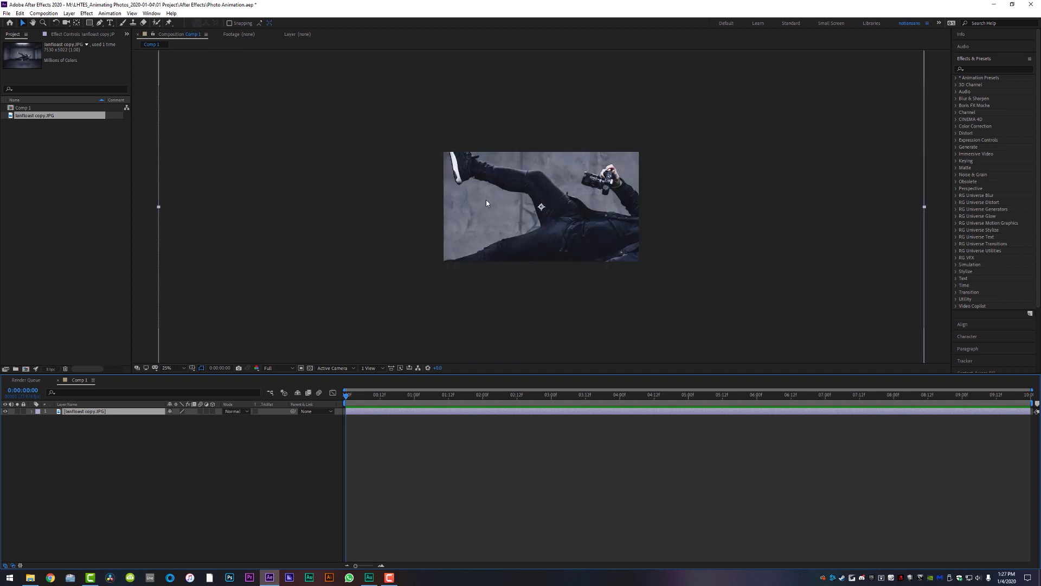
key(s)
drag(179, 417, 149, 417)
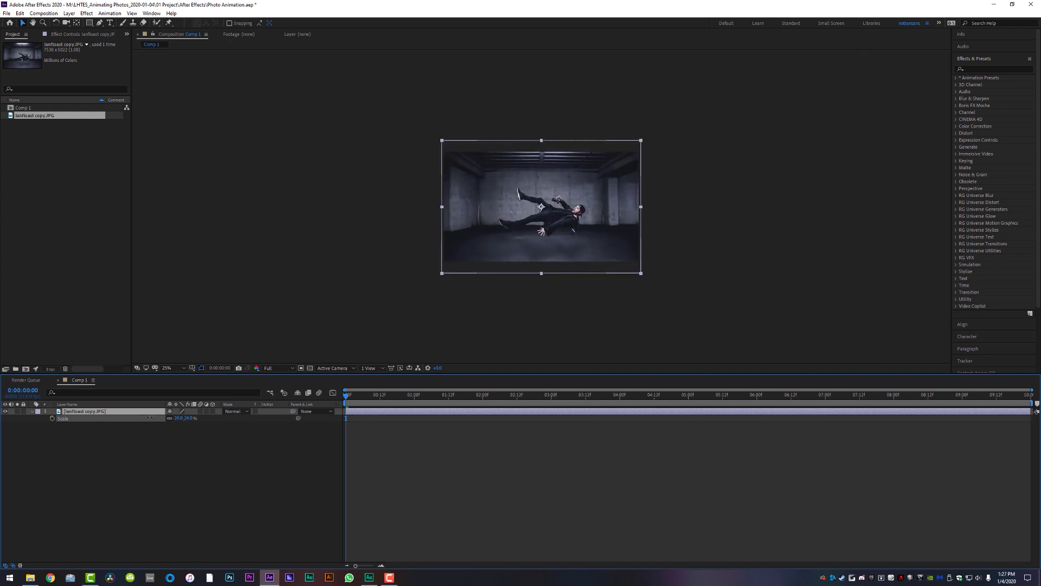
Trace a closed Pen tool mask around the floating man, following his legs, shoes, hands, camera and head, to isolate him.
scroll(558, 234, up, 2)
scroll(557, 234, down, 1)
scroll(559, 236, up, 1)
scroll(559, 236, down, 1)
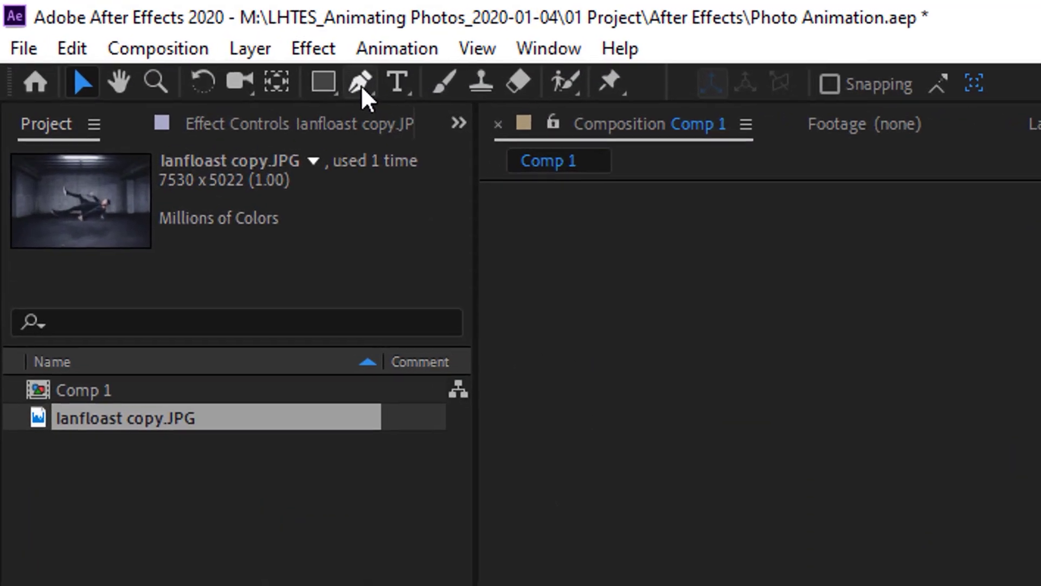
click(360, 81)
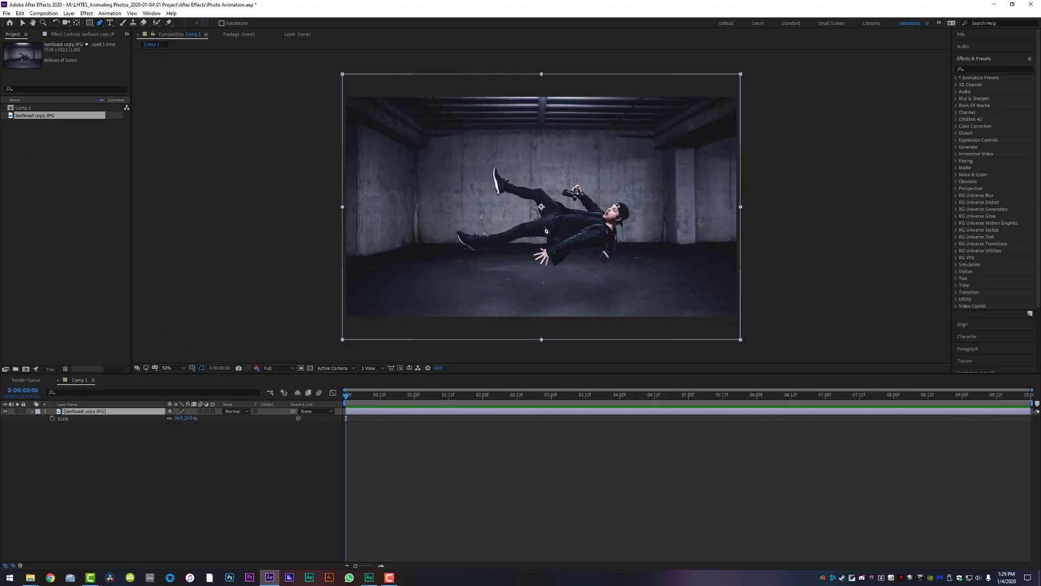
scroll(546, 231, up, 7)
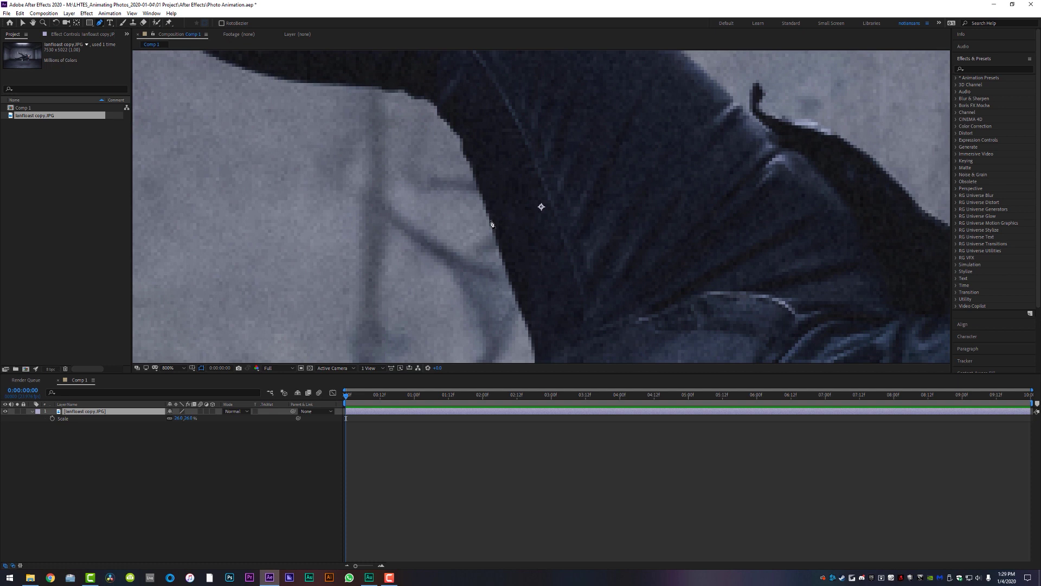
click(490, 220)
click(473, 168)
click(465, 152)
click(449, 125)
click(418, 97)
click(400, 90)
click(354, 84)
drag(302, 86, 555, 226)
click(552, 222)
click(492, 207)
click(441, 182)
click(401, 161)
click(368, 147)
click(343, 136)
click(309, 130)
click(292, 127)
click(272, 118)
drag(256, 116, 398, 176)
click(396, 175)
click(358, 157)
click(340, 164)
click(312, 186)
click(294, 190)
click(286, 196)
click(272, 215)
click(259, 220)
click(248, 223)
click(233, 209)
click(219, 191)
click(214, 167)
click(209, 143)
click(203, 119)
click(200, 90)
drag(198, 60, 261, 196)
click(256, 189)
click(249, 152)
click(241, 123)
click(233, 96)
drag(237, 67, 379, 162)
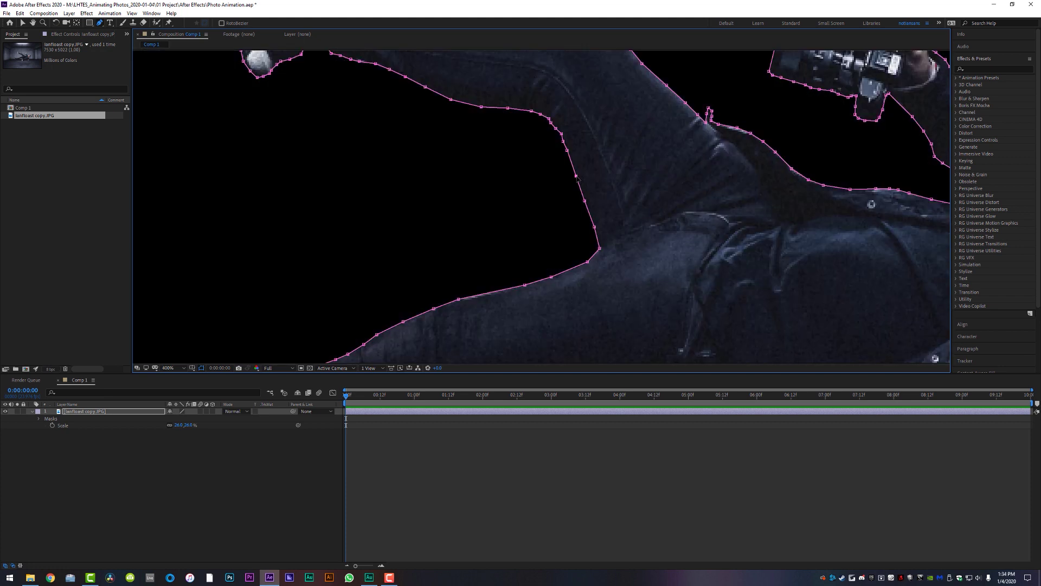
scroll(580, 186, down, 2)
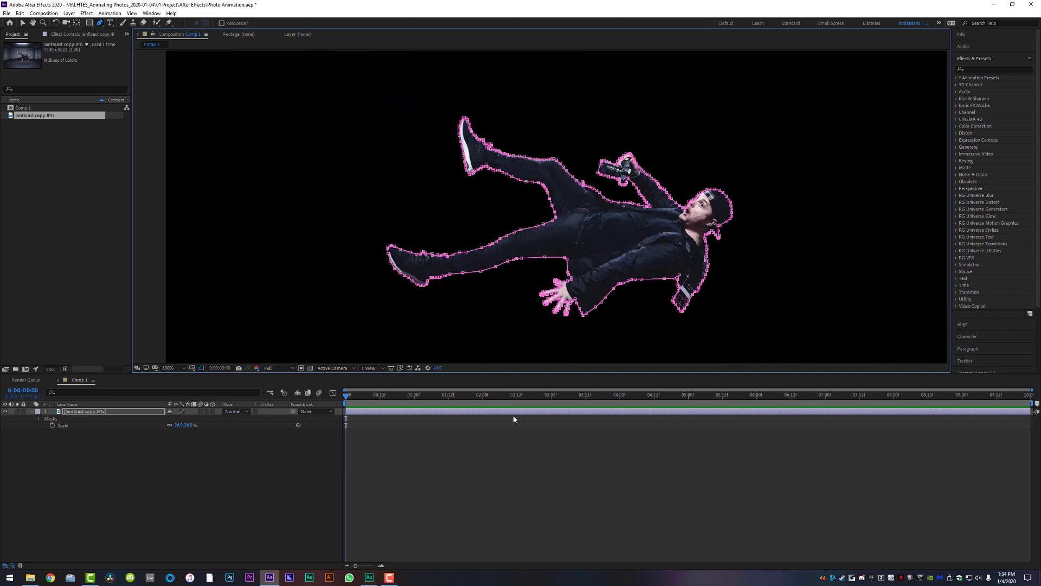
click(466, 446)
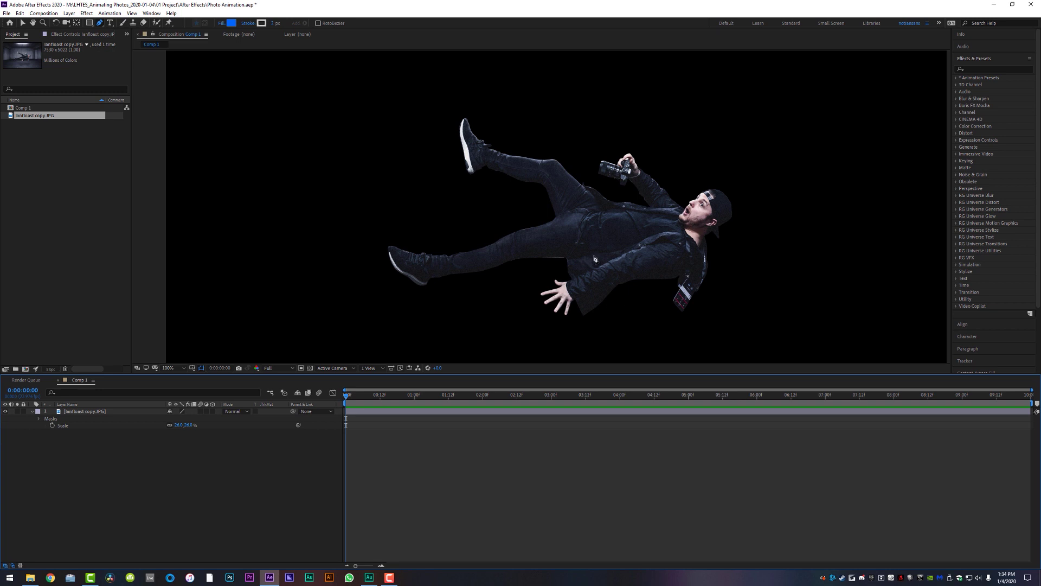
Set the Mask Feather of Mask 1 on the photo layer to 1 pixel.
click(350, 413)
click(101, 412)
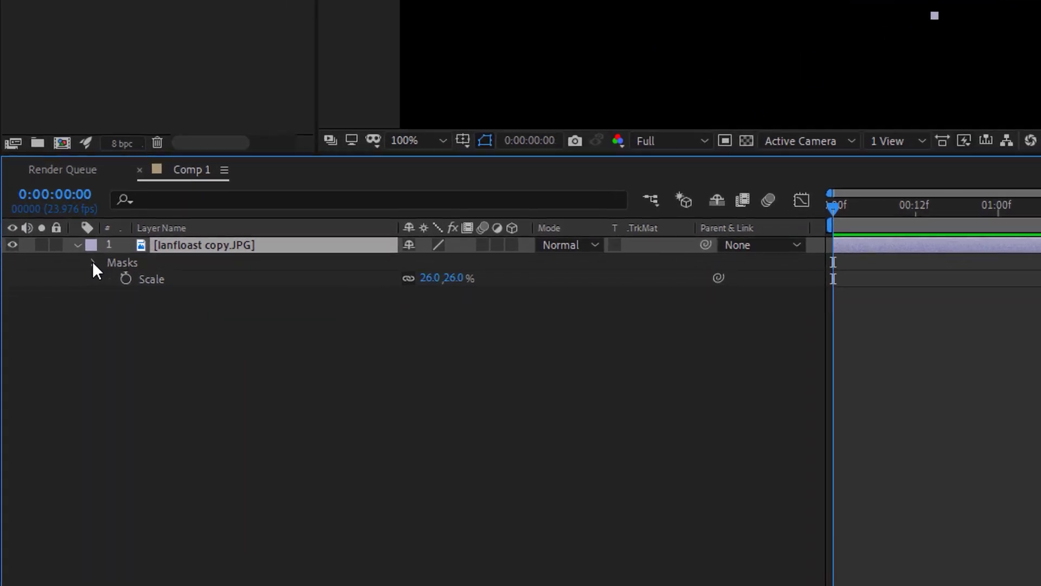
click(94, 263)
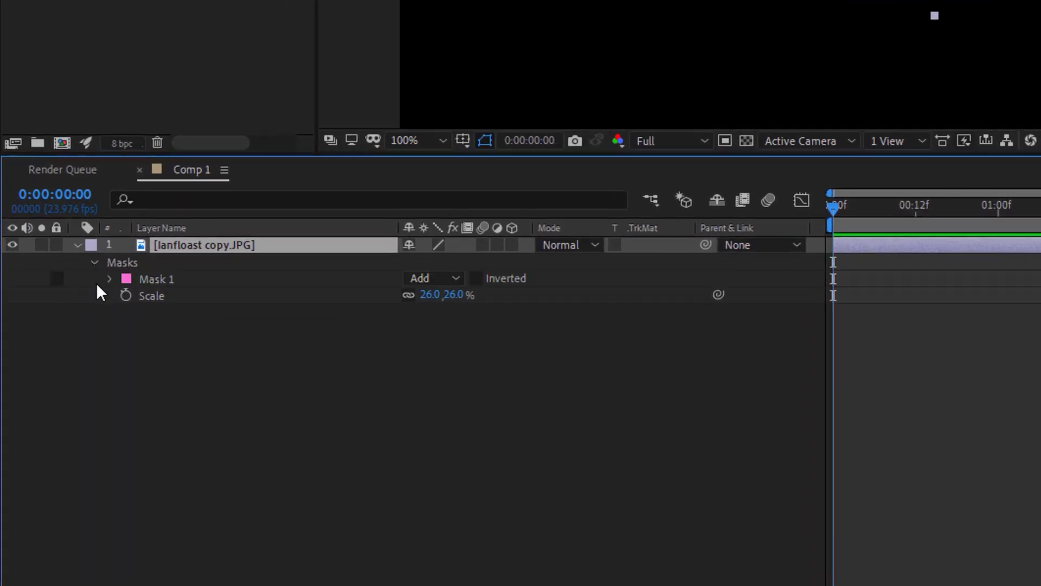
click(111, 280)
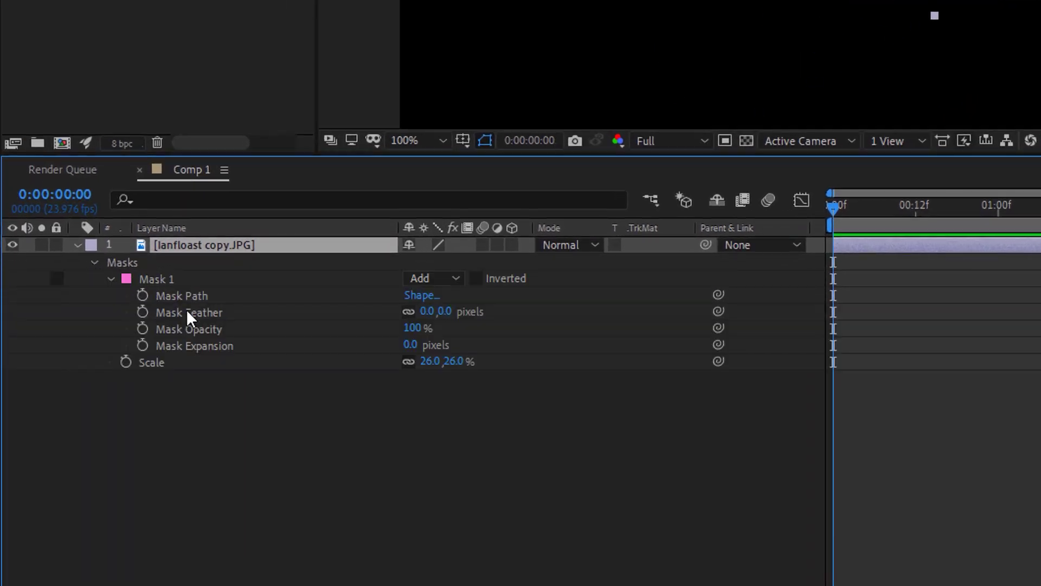
click(427, 312)
text(1)
key(Return)
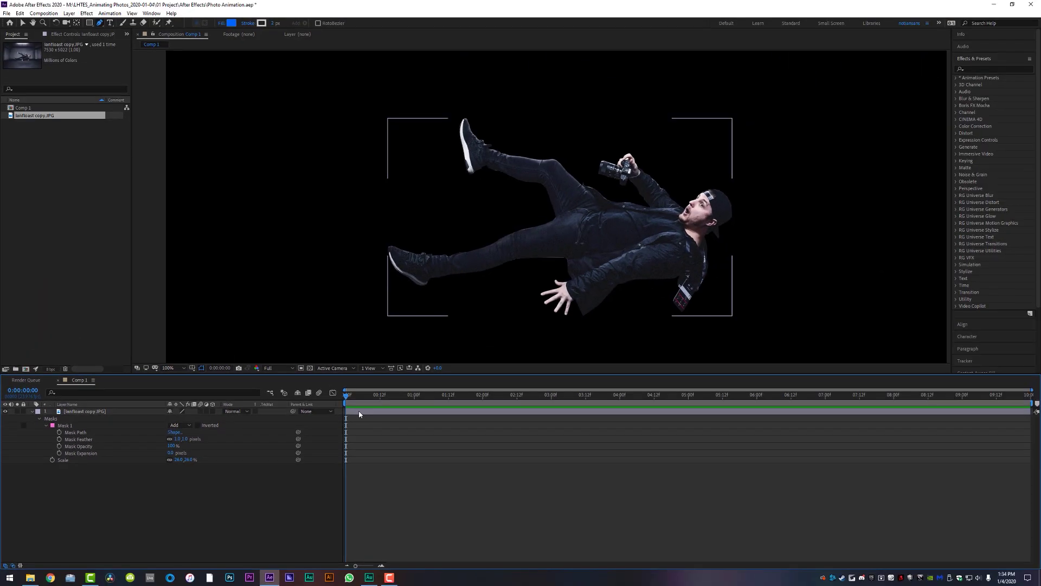
Duplicate the masked photo layer and hide the upper copy.
click(888, 330)
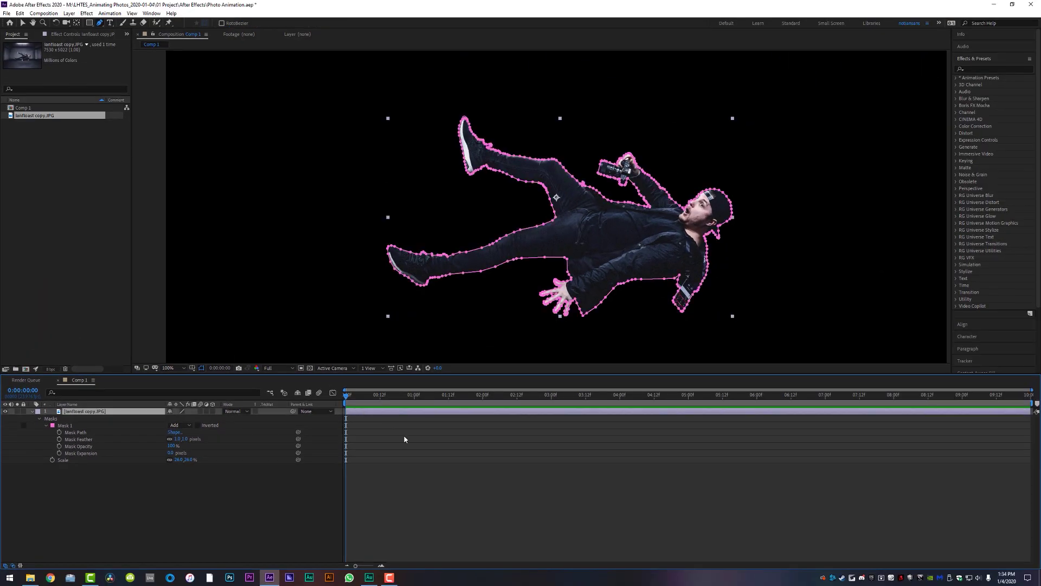
key(ctrl+d)
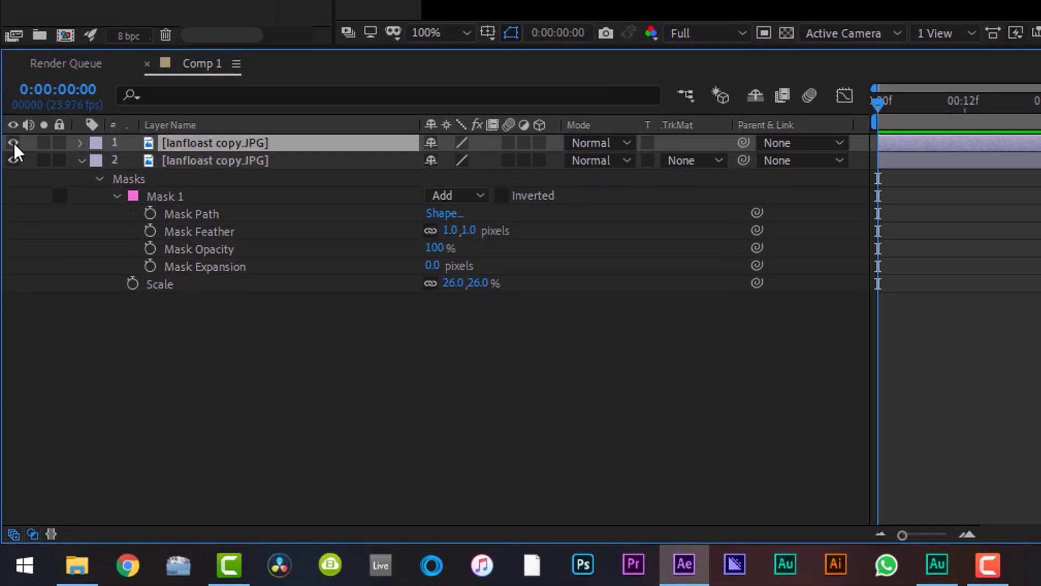
Switch Mask 1 on the lower photo layer to Subtract and set its Mask Expansion to 10 pixels.
click(232, 164)
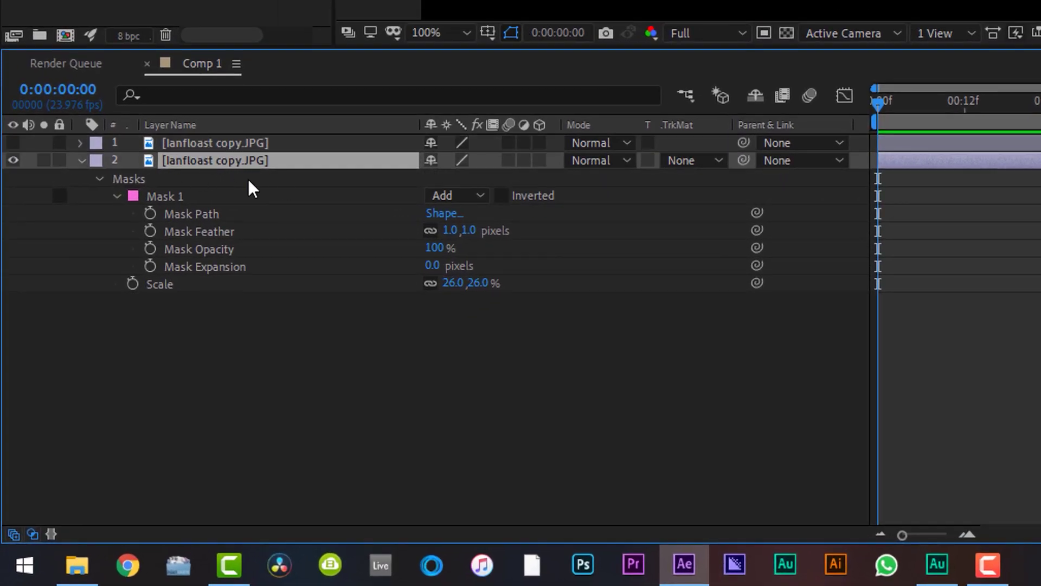
click(476, 197)
click(486, 265)
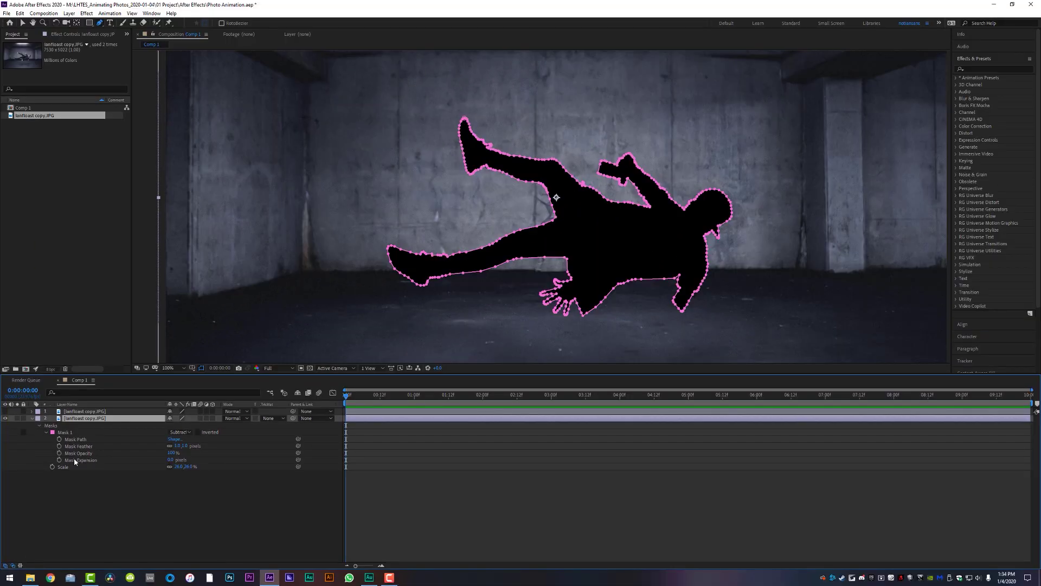
drag(169, 462, 286, 477)
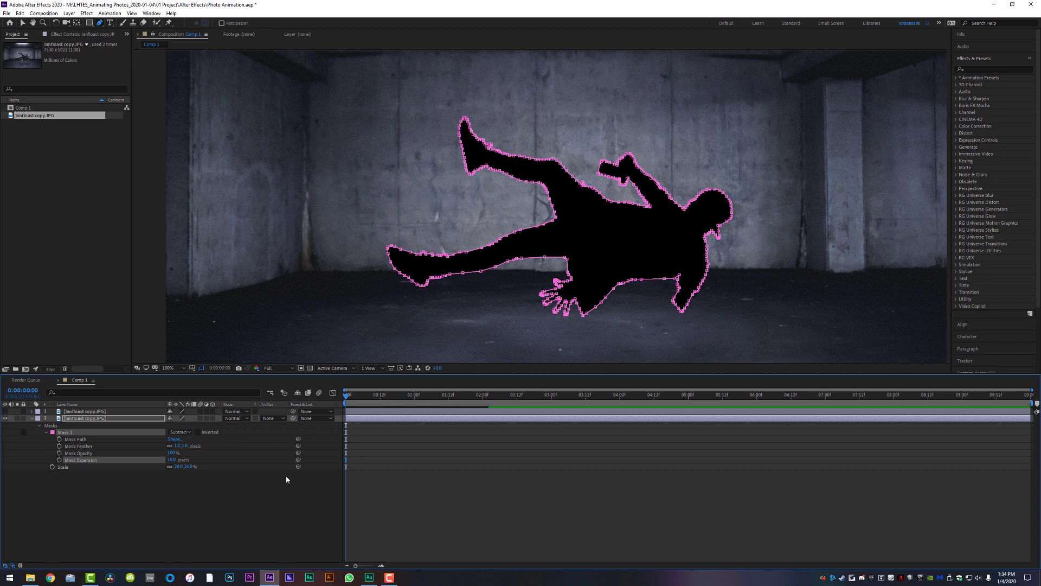
scroll(567, 191, up, 4)
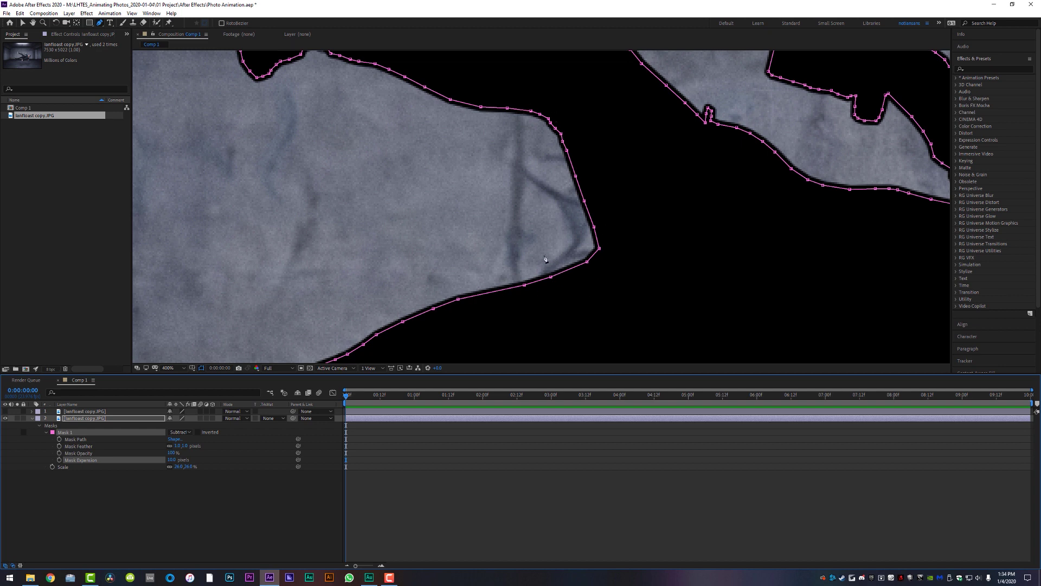
scroll(568, 248, down, 4)
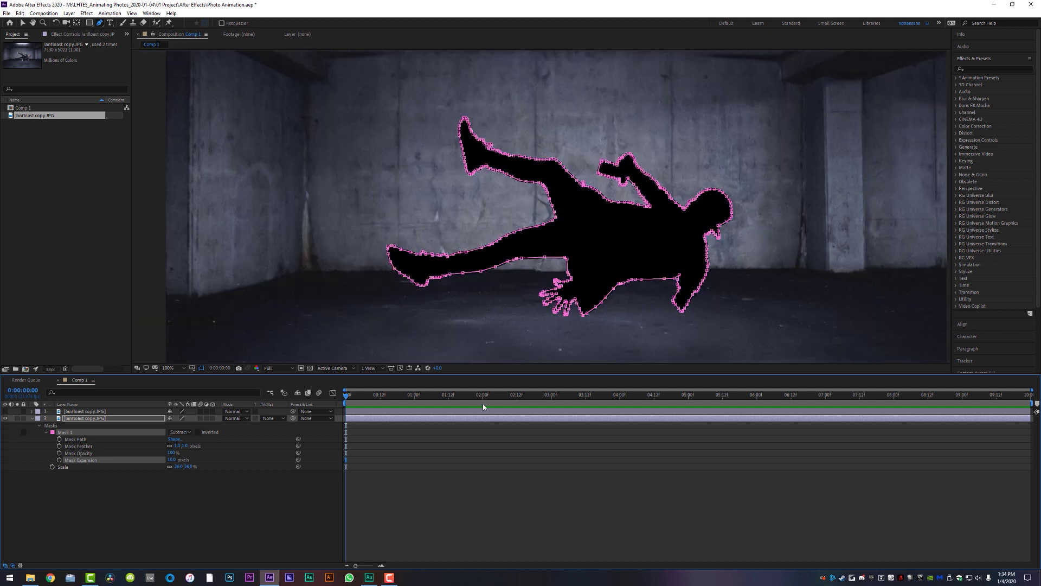
Open Content-Aware Fill with the lower photo layer selected as the fill source.
click(427, 466)
click(406, 434)
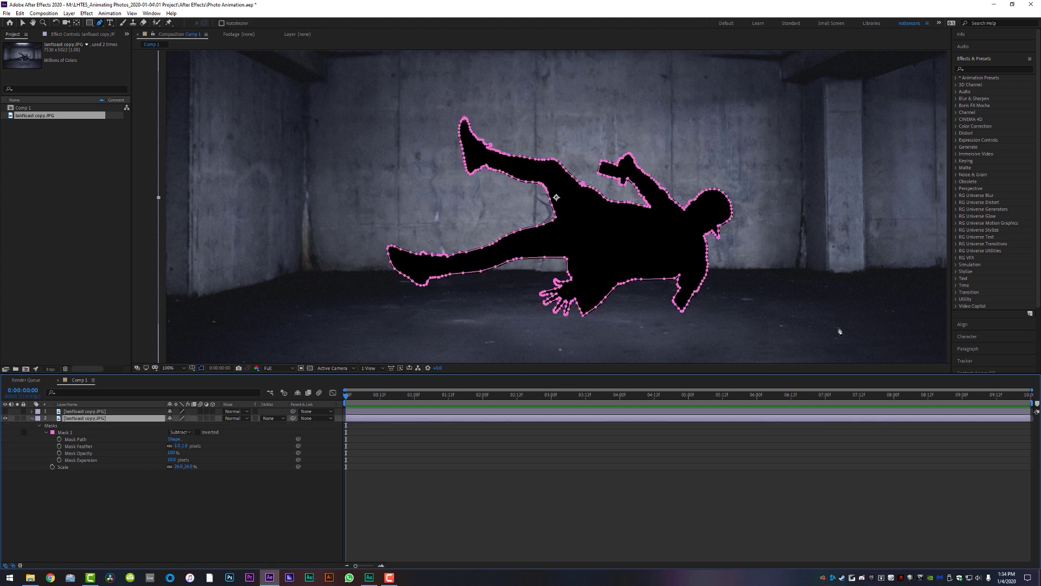
click(974, 58)
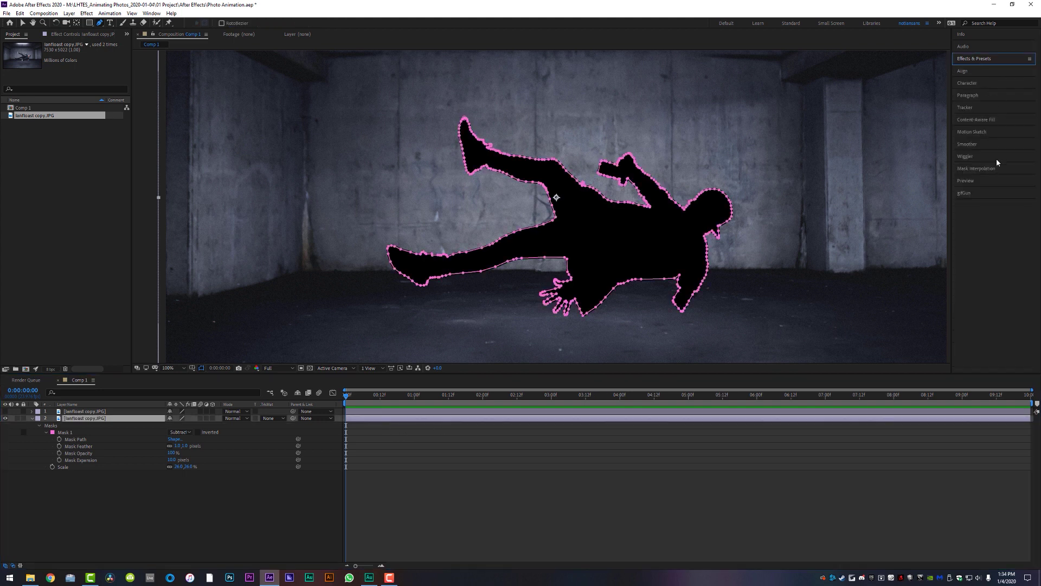
click(985, 120)
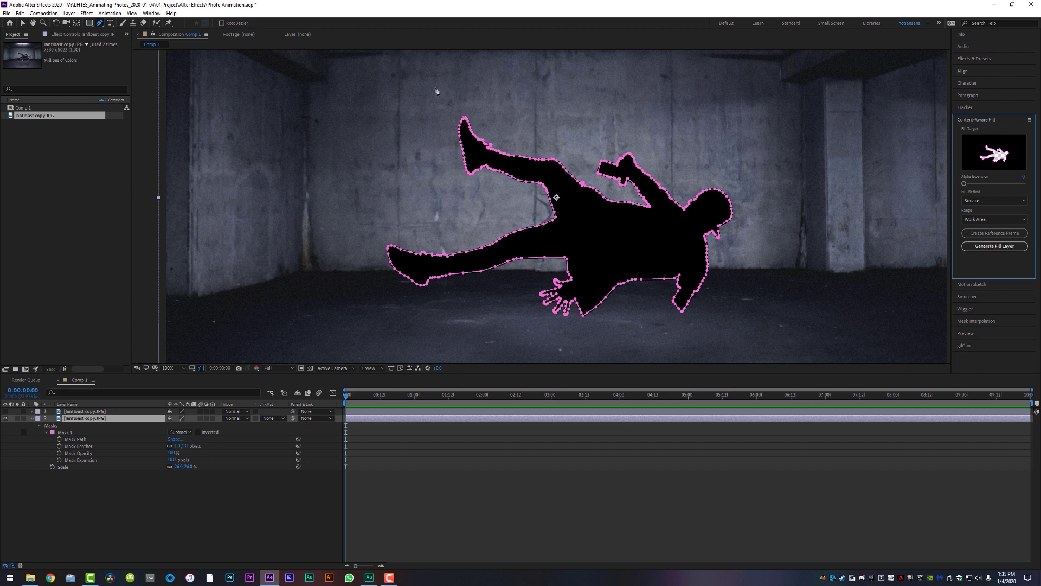
click(152, 13)
mouse_move(165, 24)
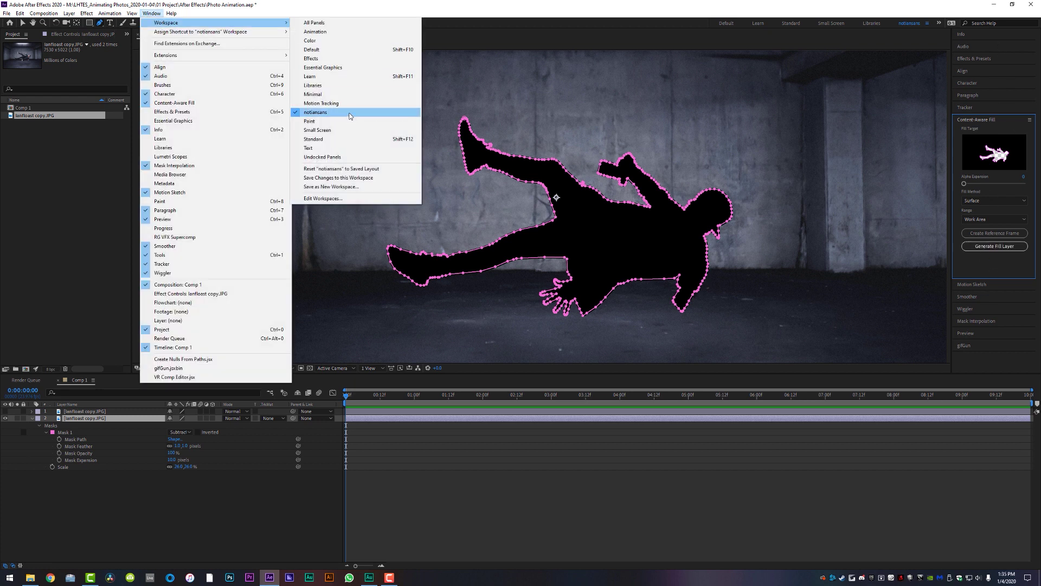
click(979, 122)
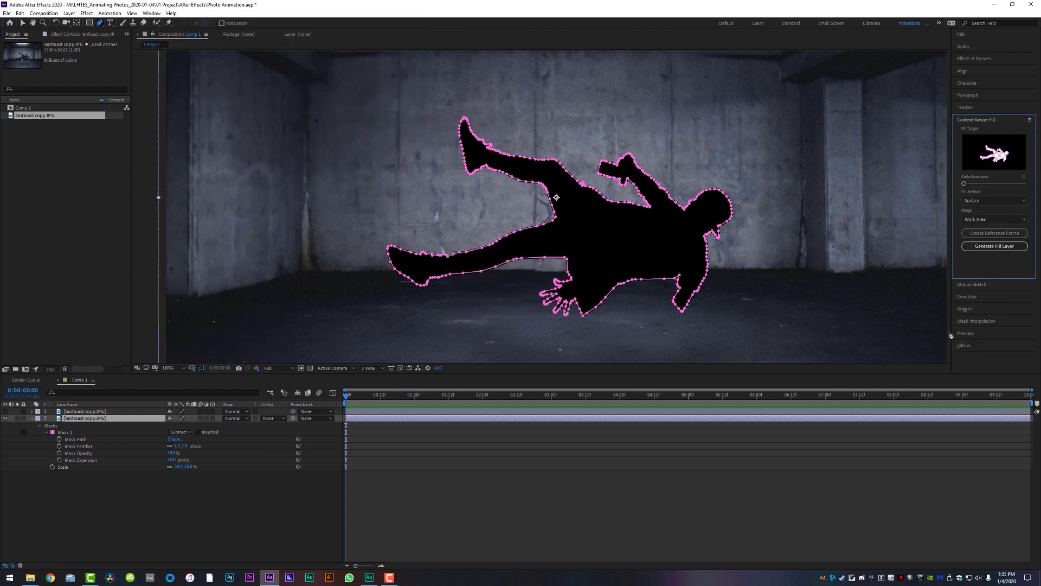
Shorten the work area to the first frame and generate a Content-Aware Fill layer with the Surface method and Work Area range.
click(1036, 418)
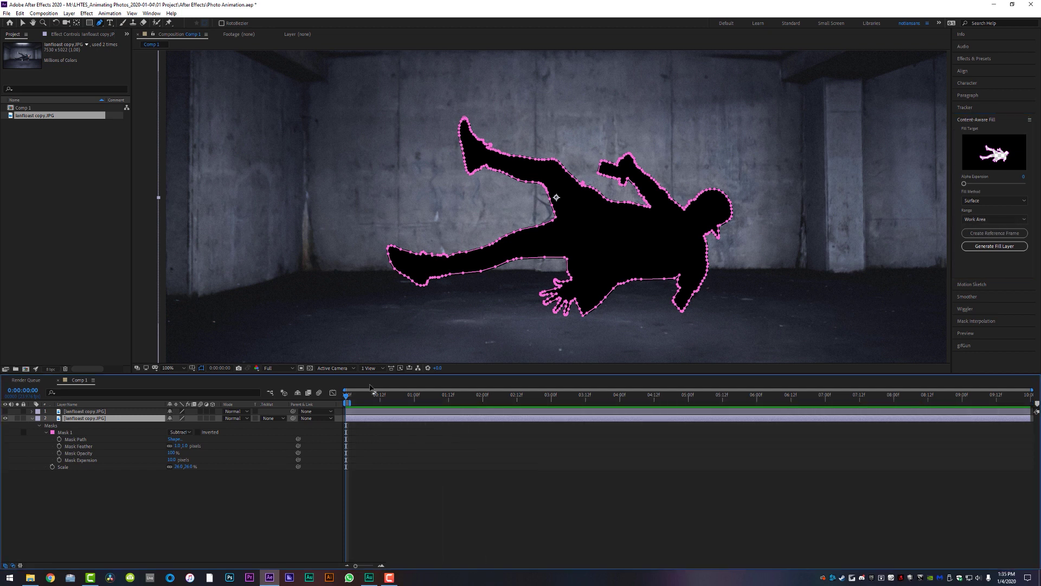
click(987, 200)
click(985, 220)
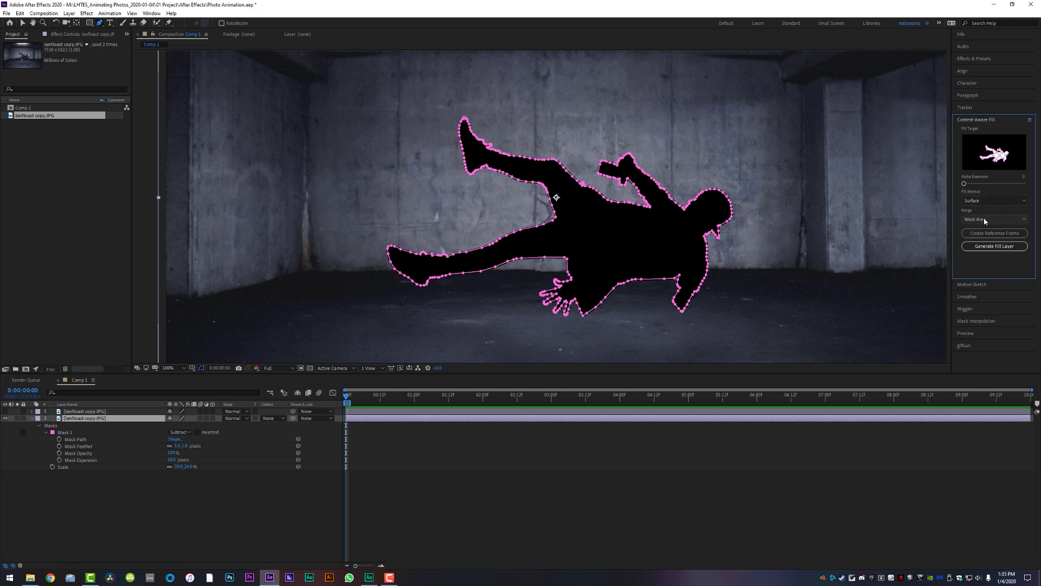
click(994, 247)
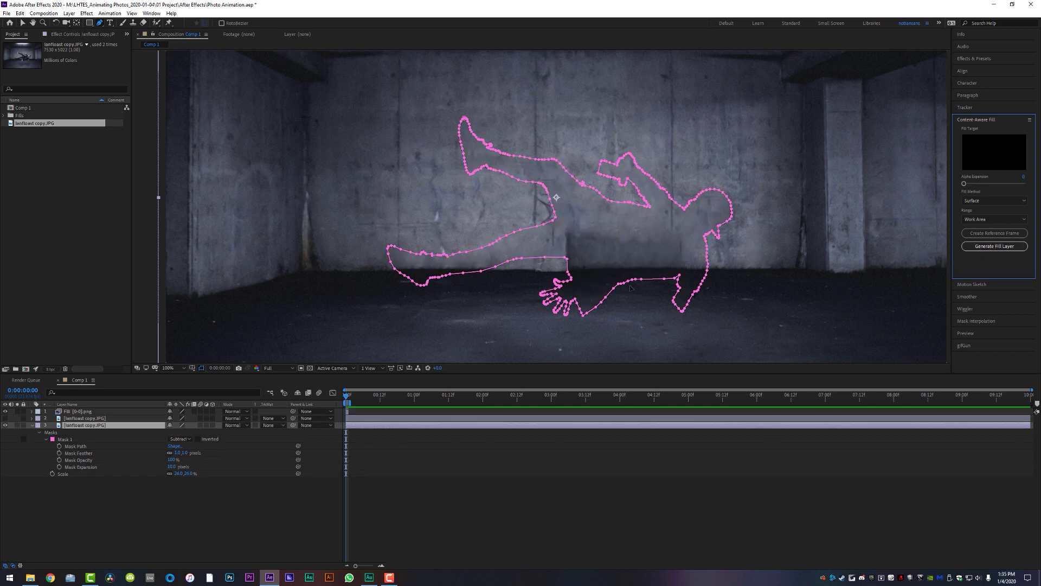
Inspect the filled background, move the fill layer between the two photo layers, and show the upper cutout of the man.
click(590, 472)
key(comma)
key(comma)
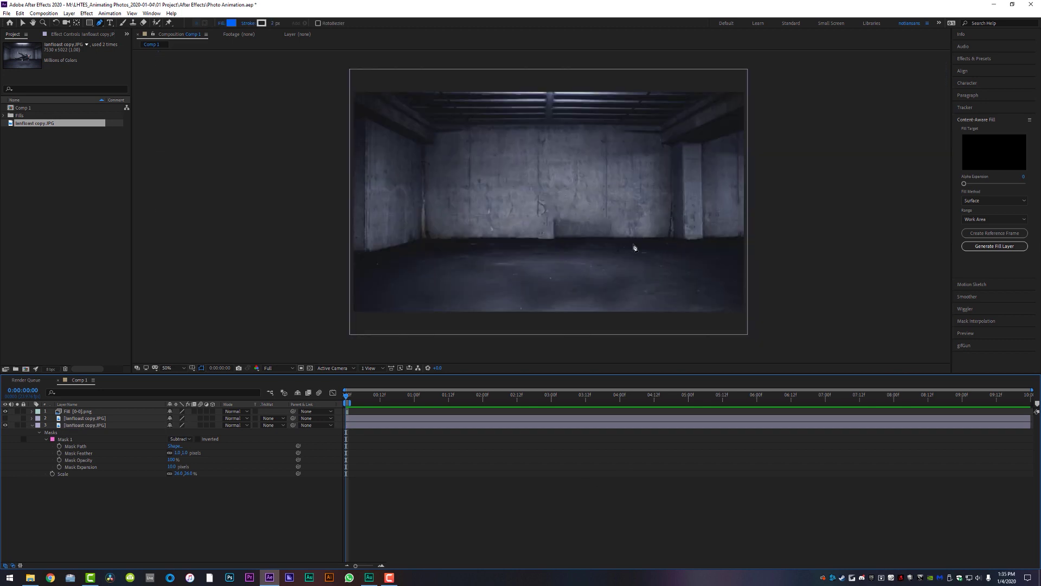
key(period)
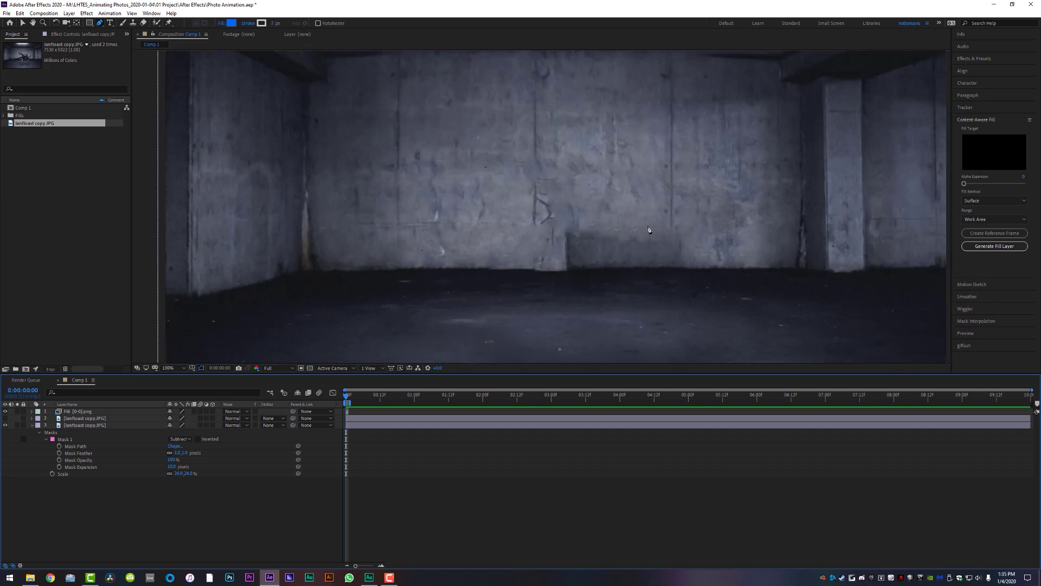
key(comma)
key(comma)
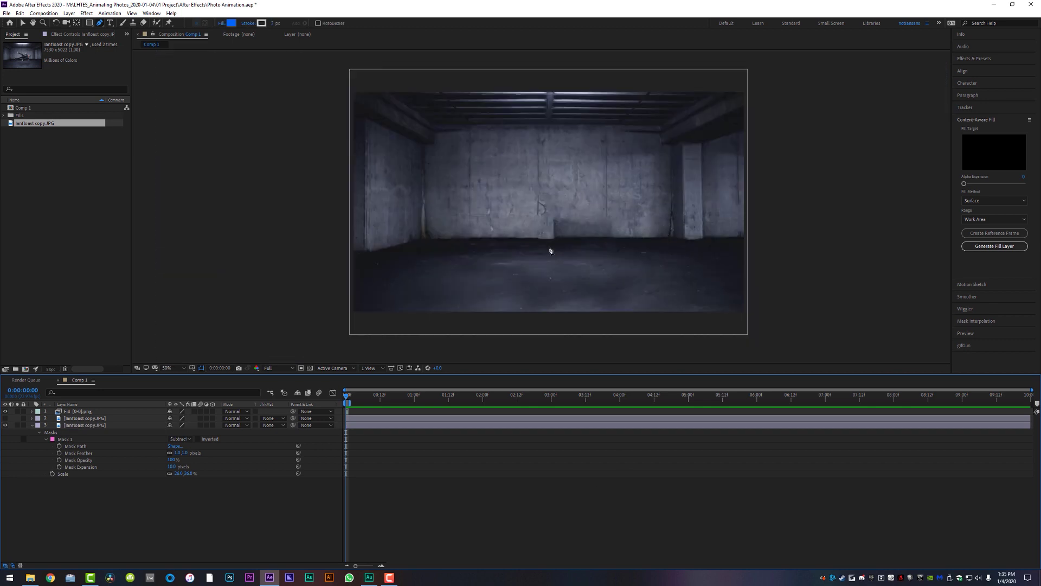
click(77, 411)
drag(77, 411, 79, 425)
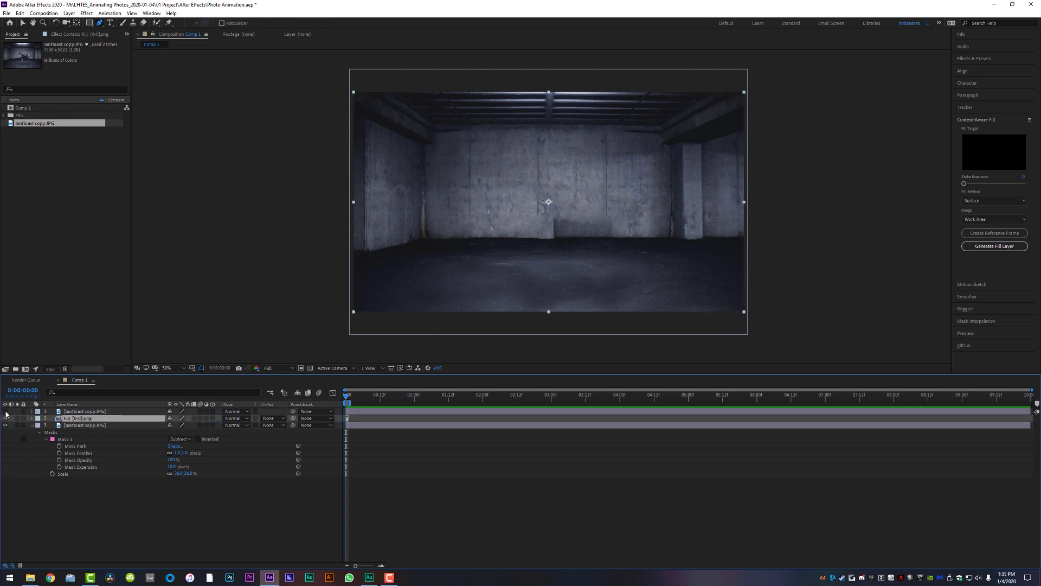
click(84, 412)
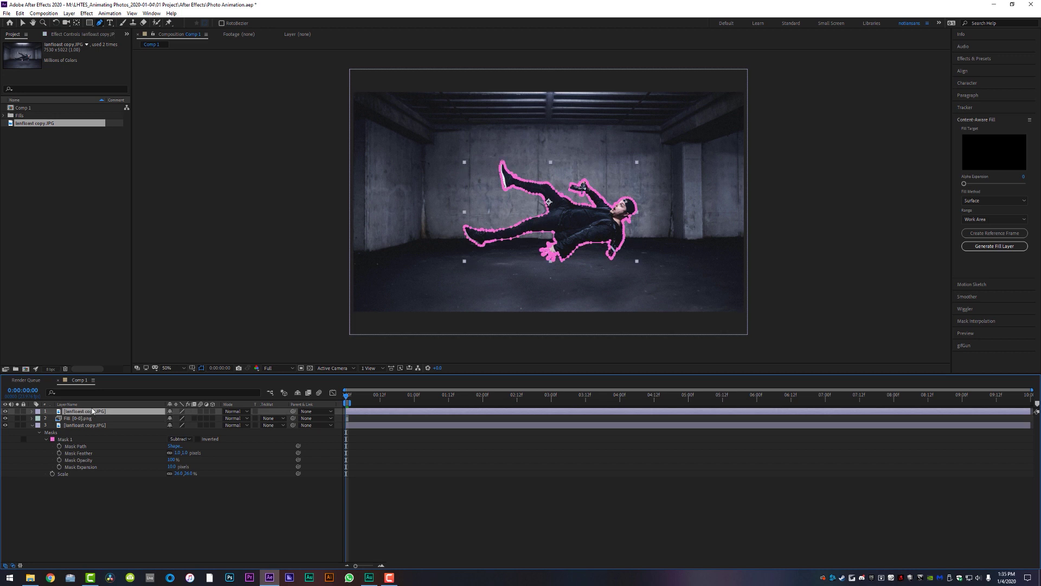
Freeze the fill layer's single frame with time remapping and extend the layer to the end of the composition.
key(v)
mouse_move(608, 216)
mouse_down()
mouse_move(662, 188)
mouse_move(602, 142)
mouse_move(618, 193)
mouse_move(574, 207)
mouse_move(503, 188)
mouse_move(551, 185)
mouse_move(596, 224)
mouse_up()
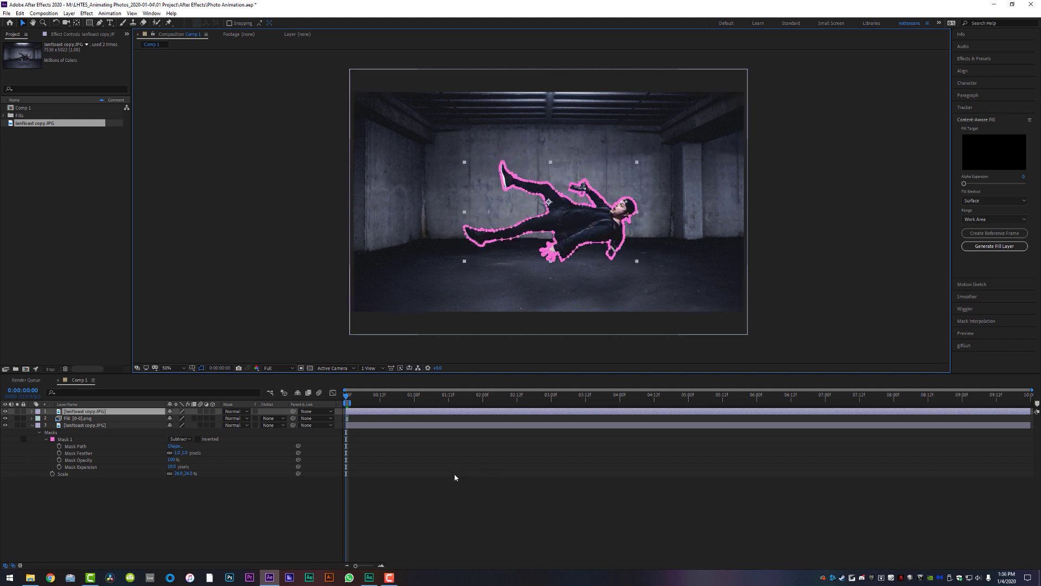
click(391, 437)
key(=)
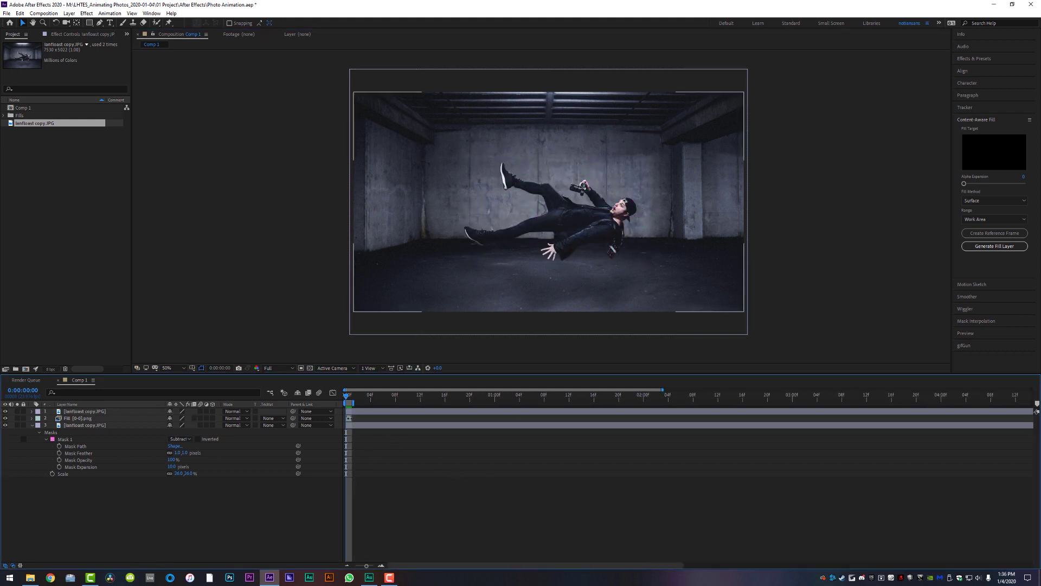
click(349, 419)
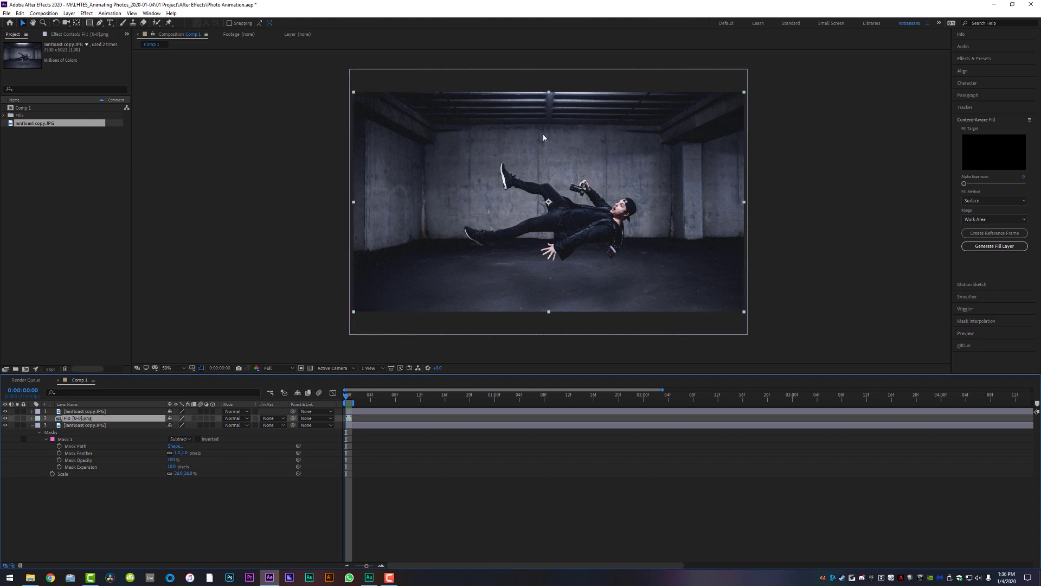
right_click(350, 422)
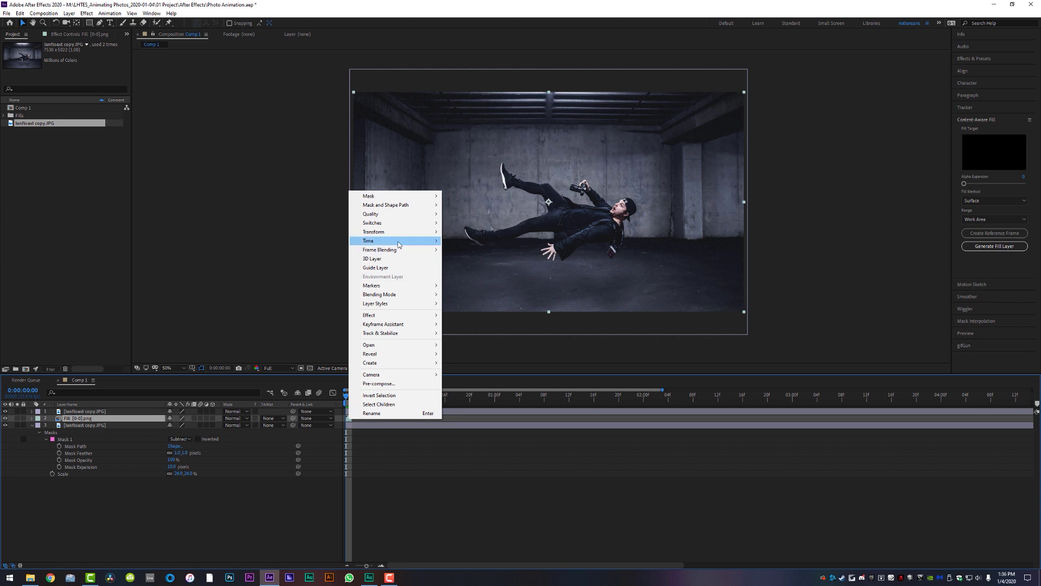
mouse_move(400, 241)
click(467, 267)
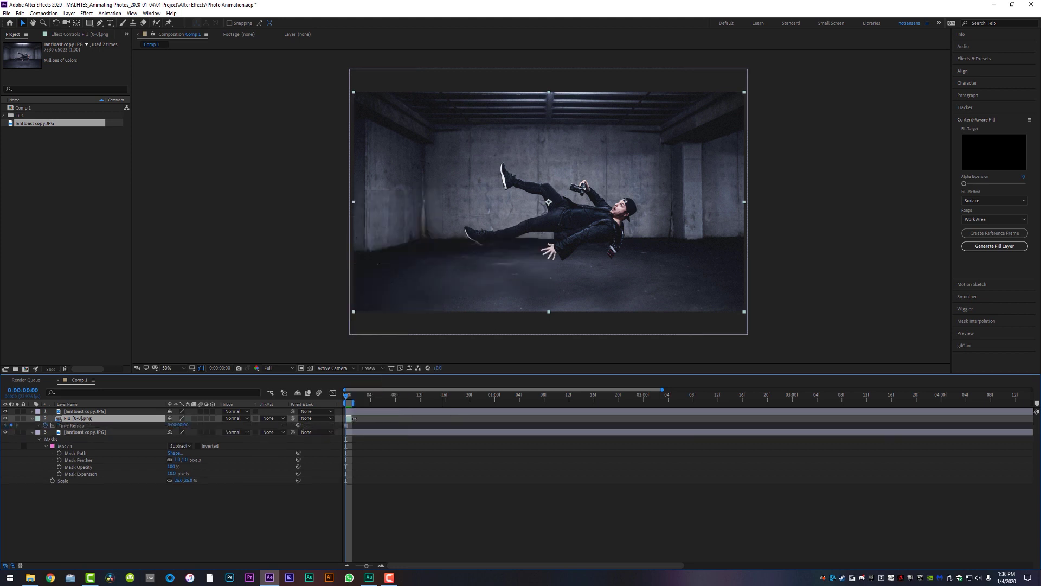
scroll(577, 430, right, 10)
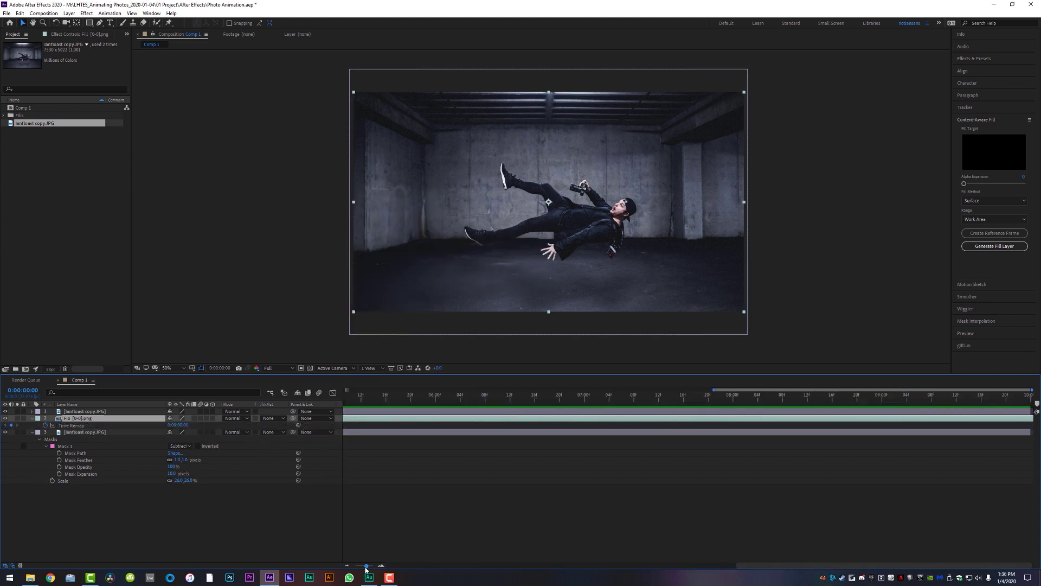
drag(366, 566, 355, 566)
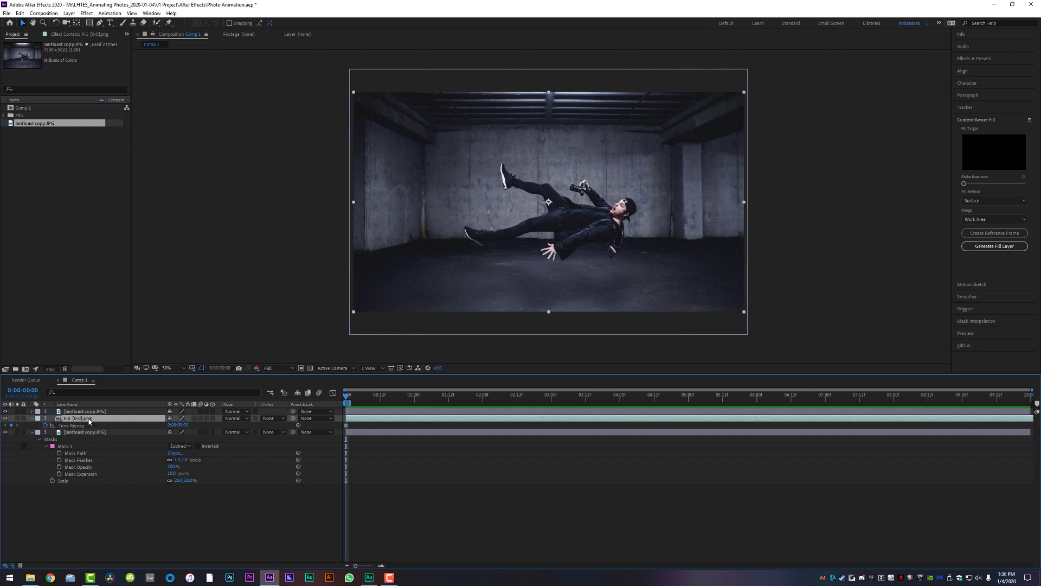
Pre-compose the fill layer and lower photo layer as Background, and rename the cutout layer after the floating man.
click(85, 433)
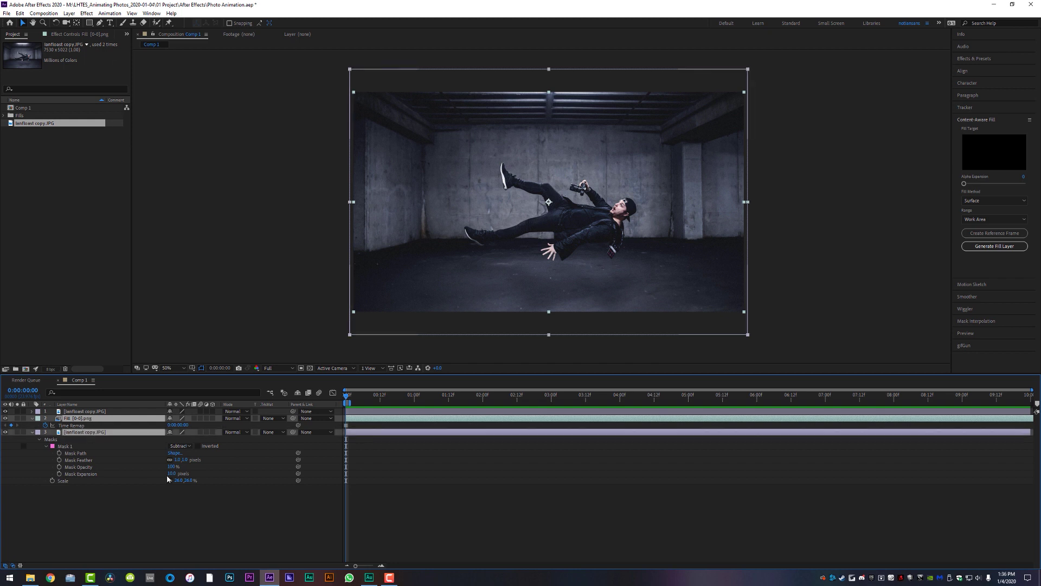
key(ctrl+shift+c)
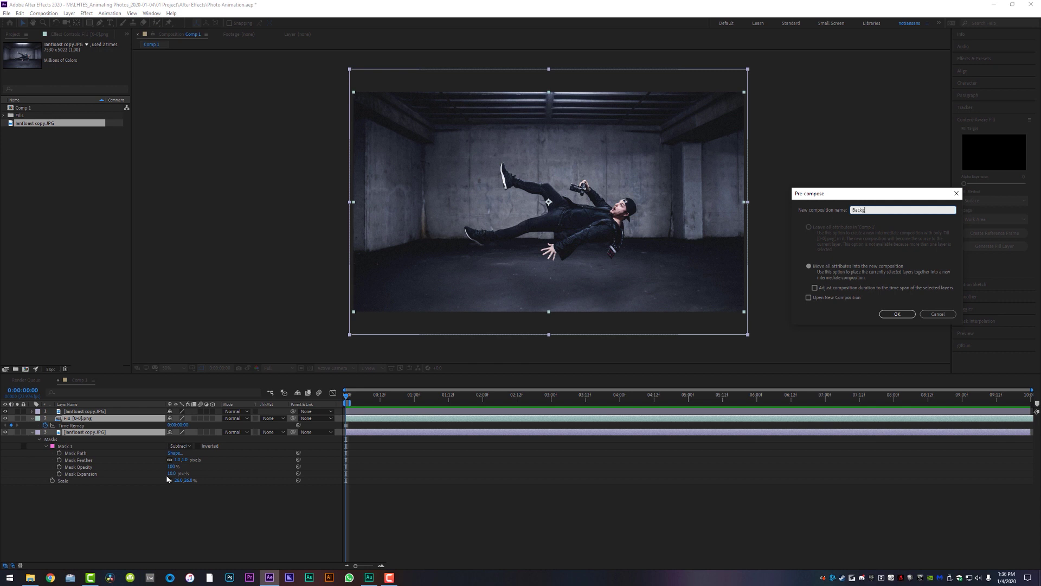
key(Return)
key(Return)
text(Ian FLoat)
key(Return)
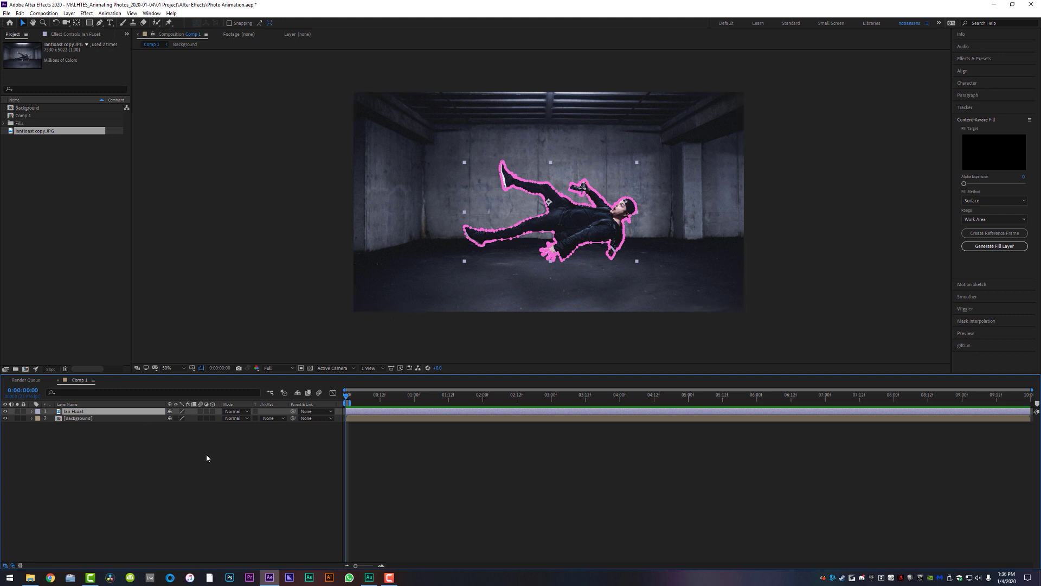
Turn both the man's cutout layer and the Background layer into 3D layers.
click(194, 472)
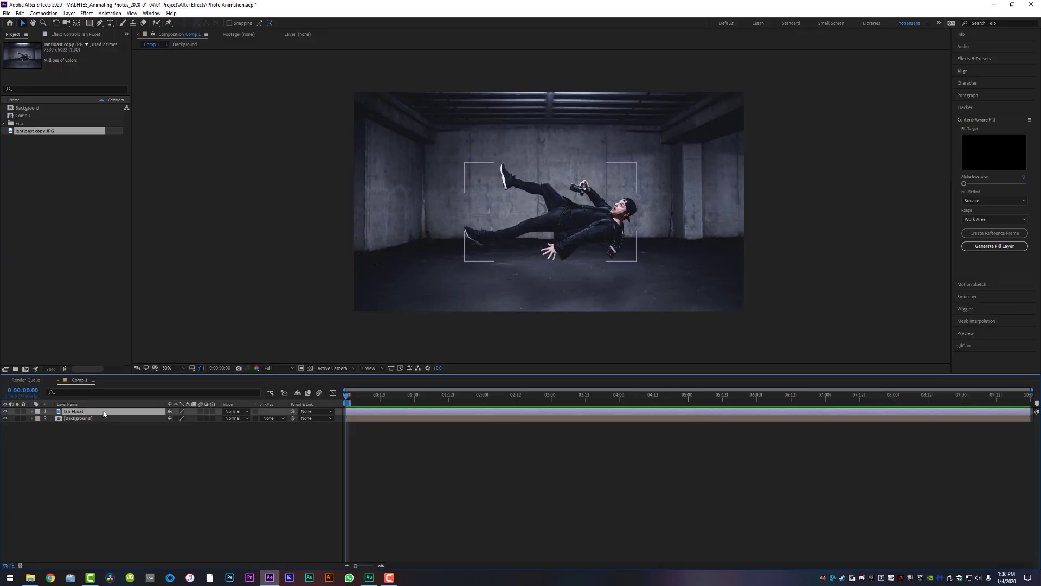
click(132, 425)
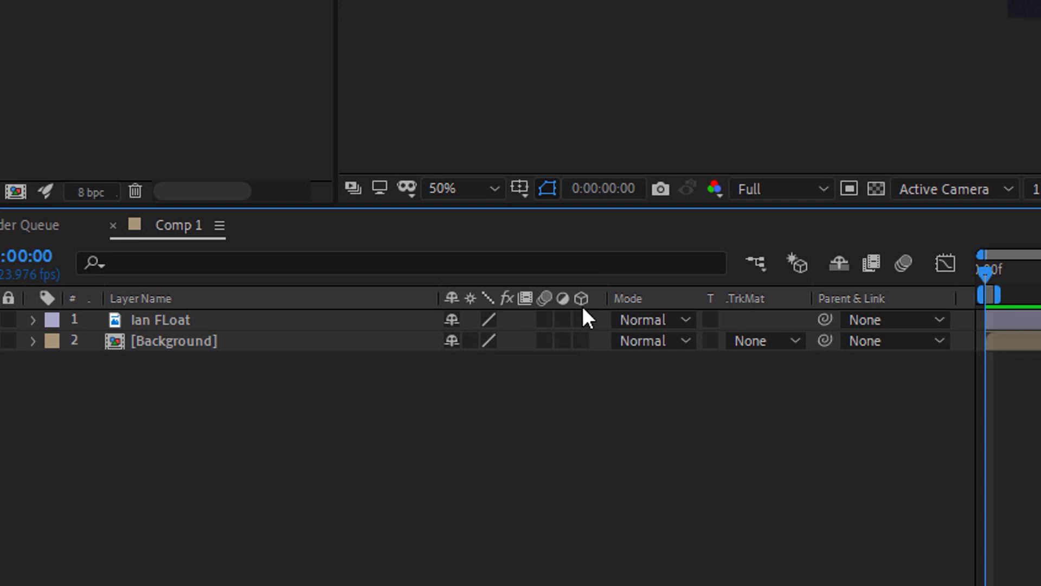
click(584, 318)
click(586, 340)
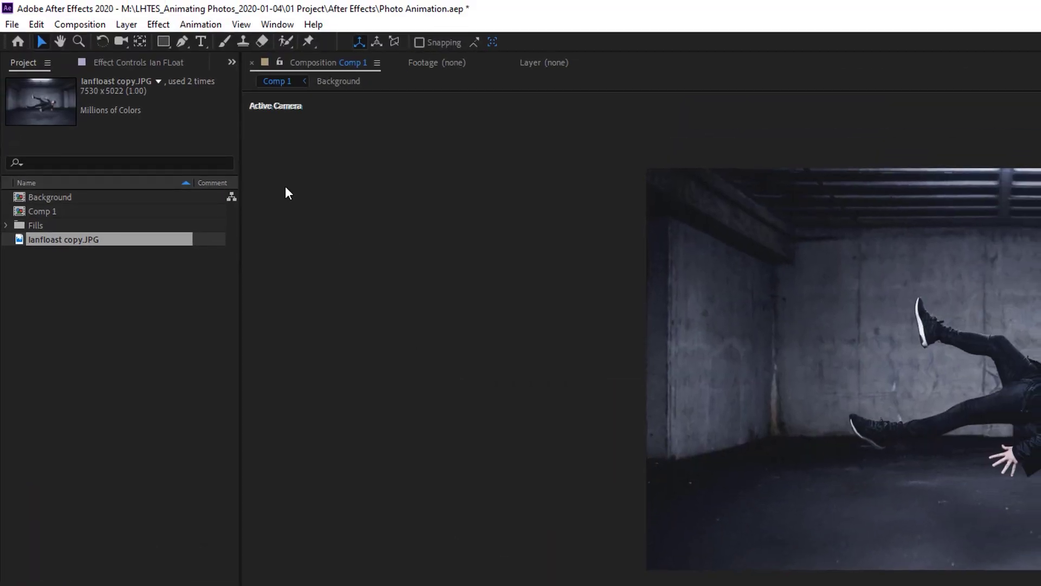
Add a two-node camera with the 50mm preset to the composition.
click(133, 27)
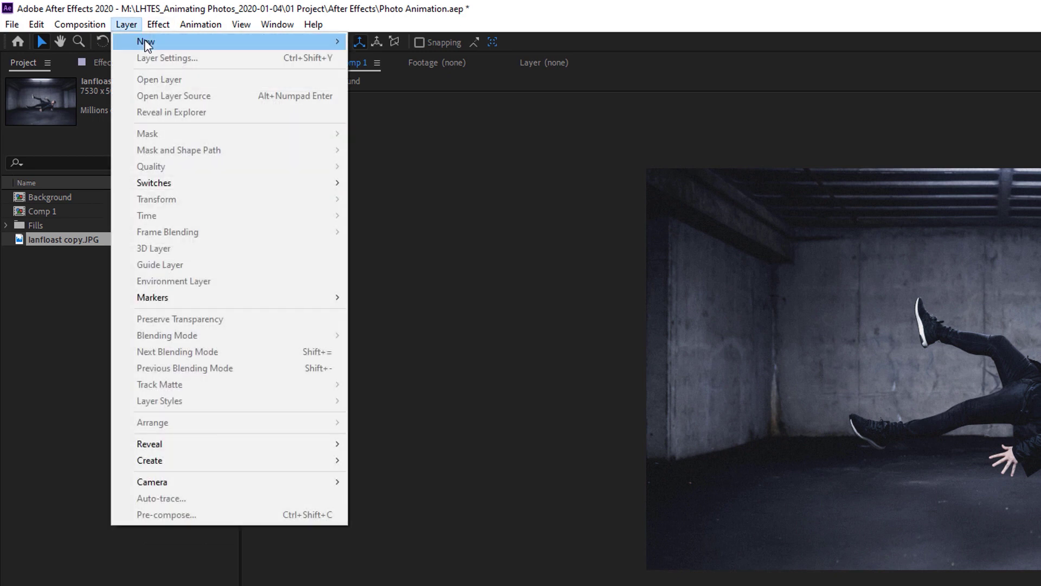
mouse_move(145, 41)
click(435, 92)
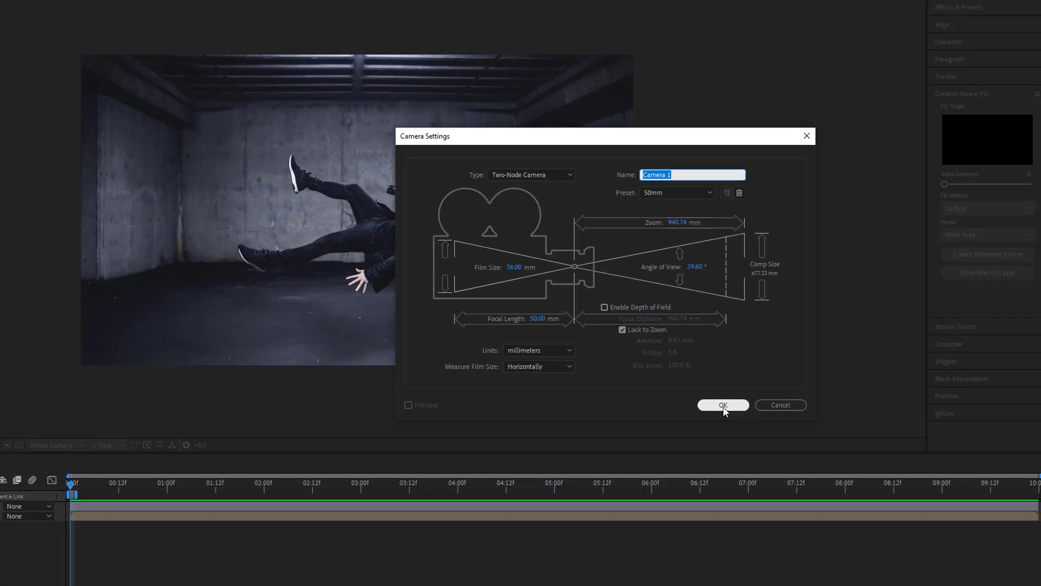
click(639, 470)
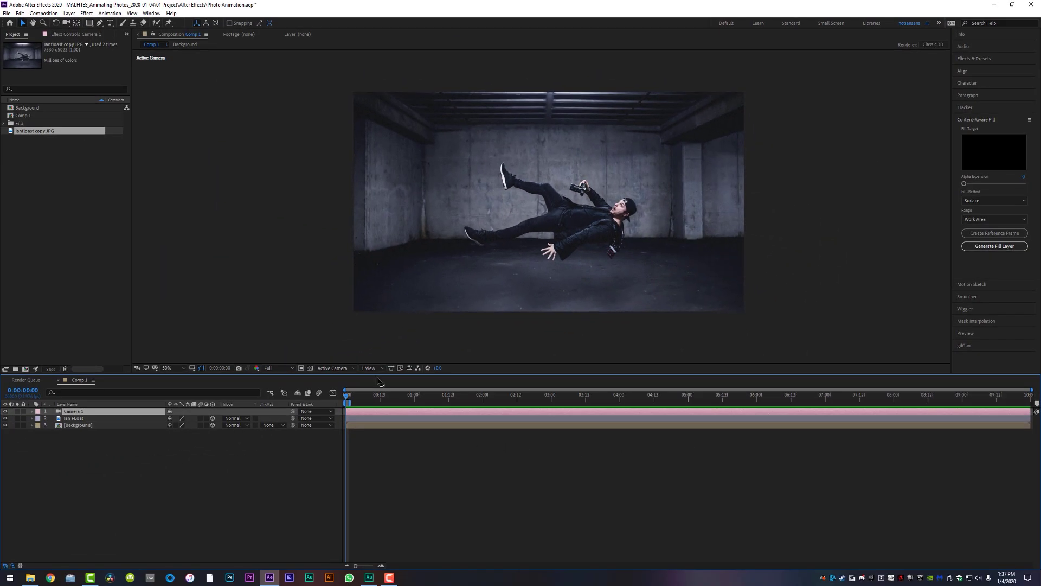
Show two views side by side and push the Background layer back in depth, away from the camera, in the Top view.
click(371, 368)
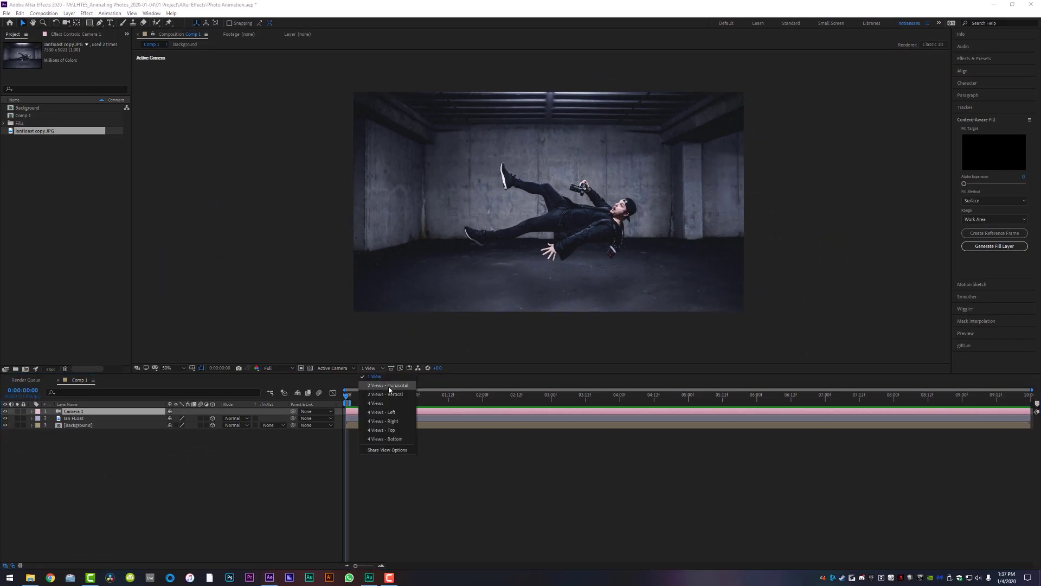
click(390, 386)
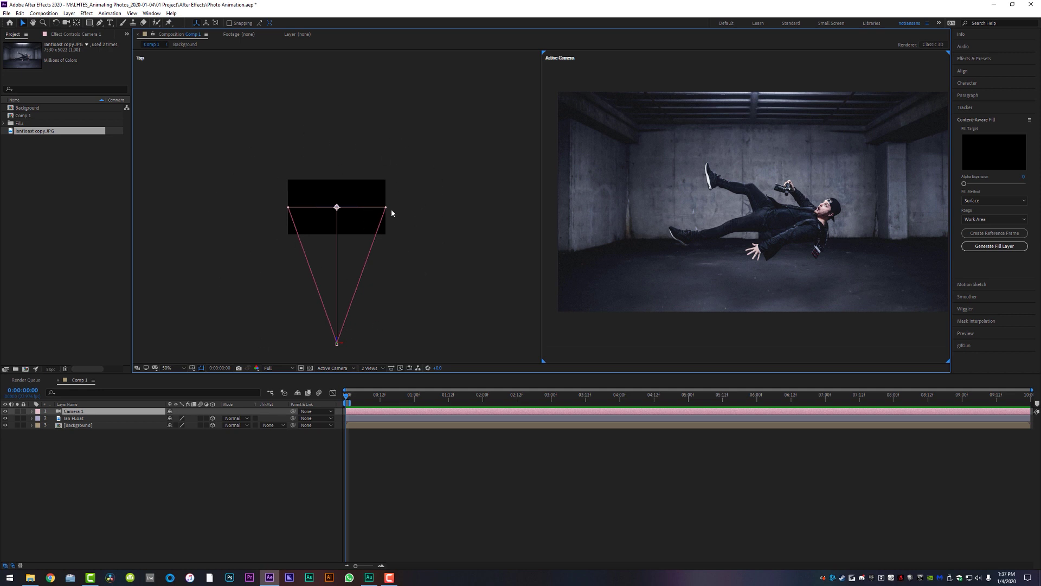
click(324, 203)
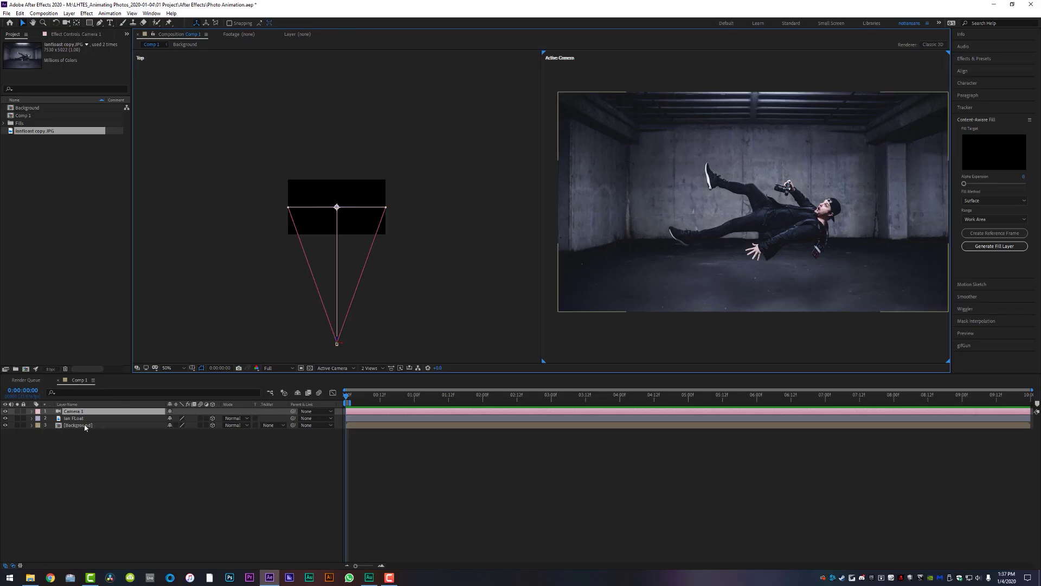
click(84, 425)
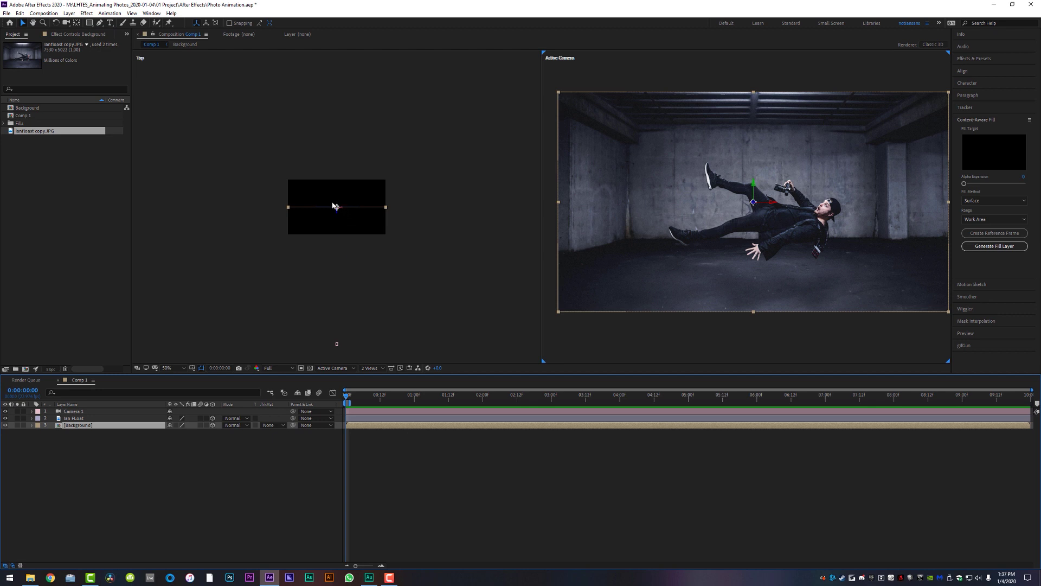
scroll(342, 225, up, 3)
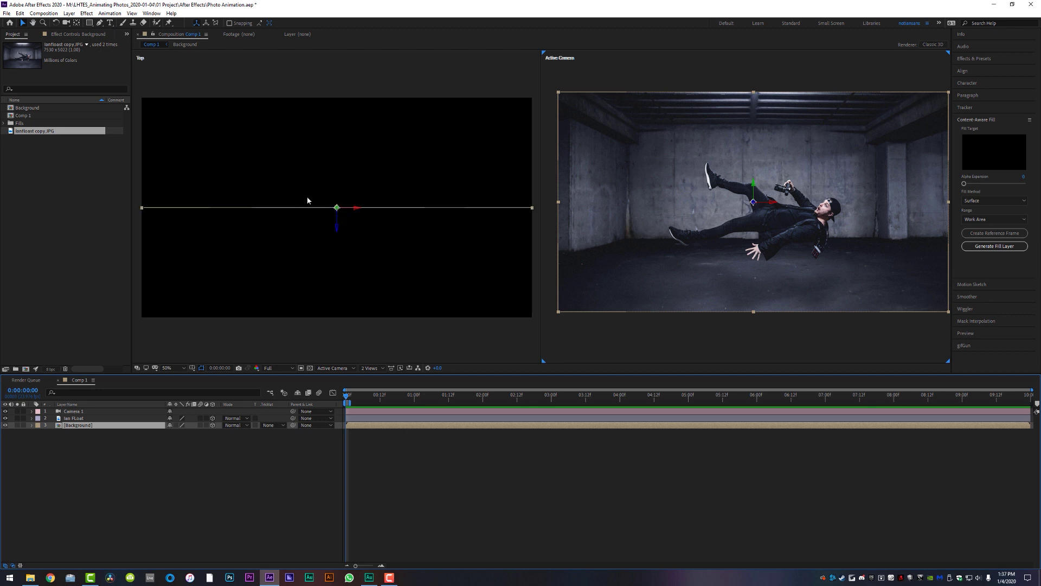
scroll(358, 234, down, 4)
drag(339, 210, 343, 149)
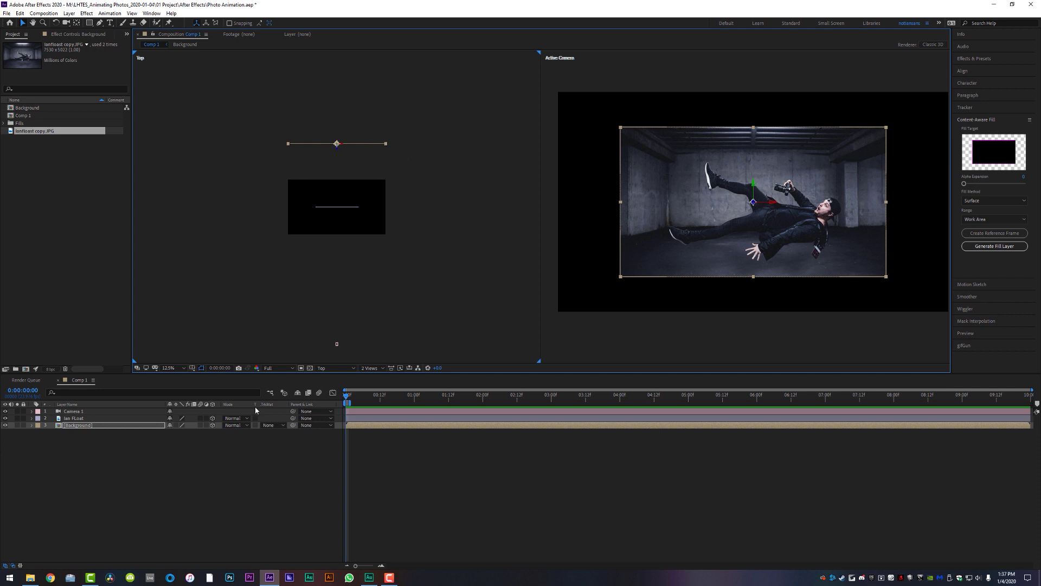
Scale the Background layer up to 149% so it fills the camera frame.
click(98, 428)
key(s)
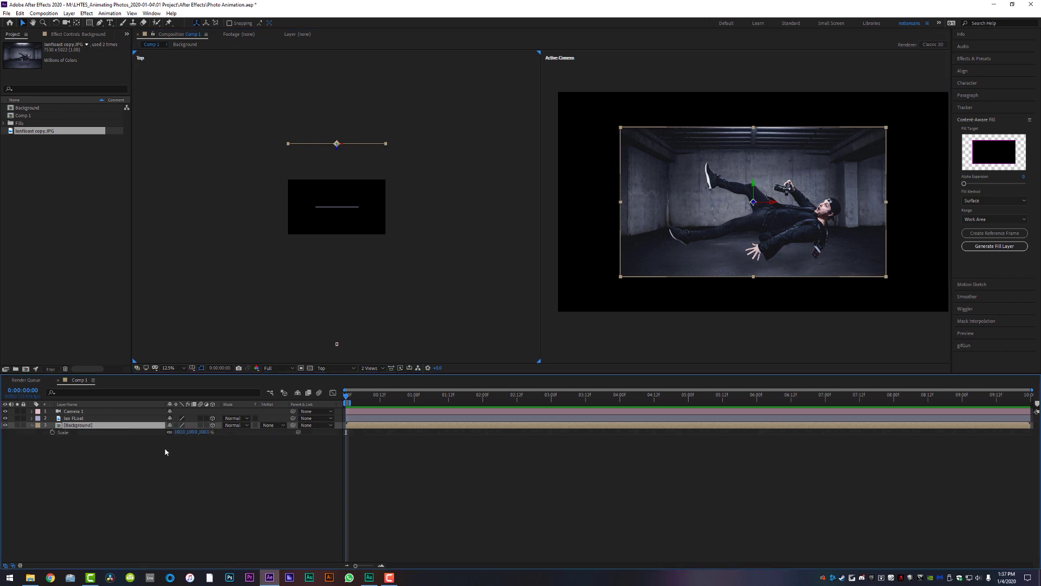
drag(179, 433, 203, 432)
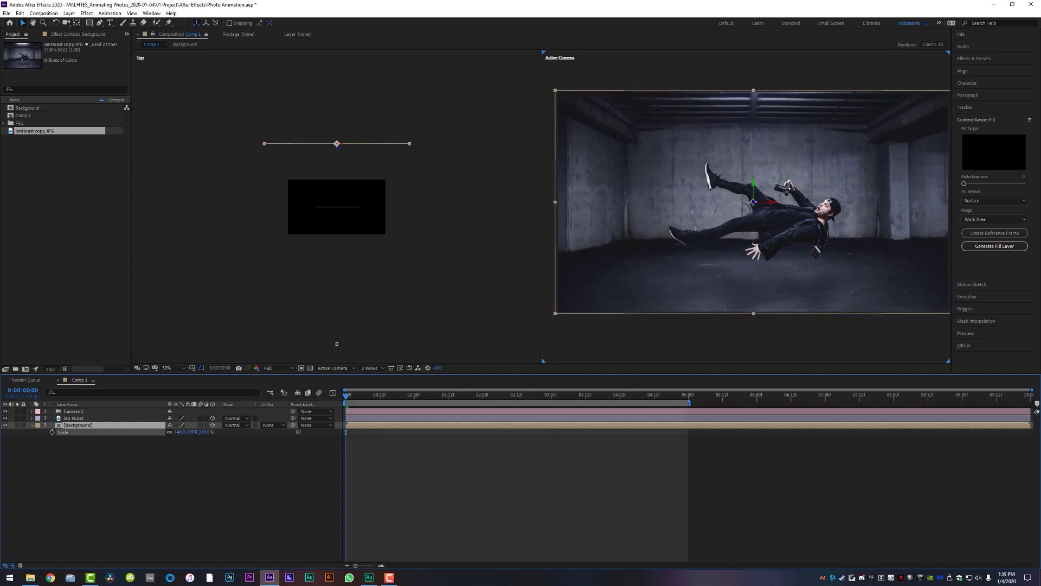
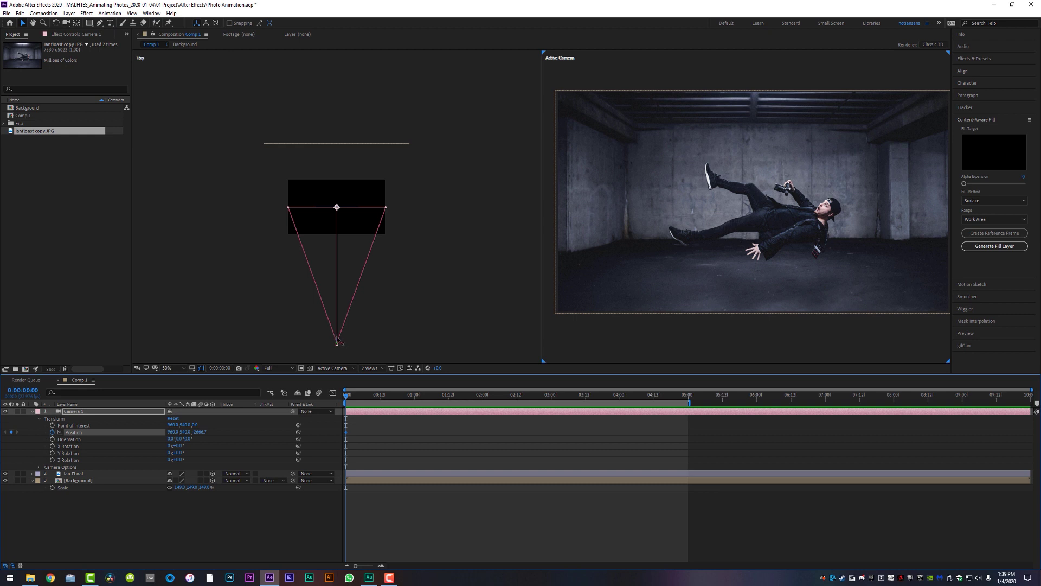
Keyframe the camera pulling back from a close-up at frame 0, partway at frame 10, to the full scene at 0:00:04:23.
drag(337, 342, 328, 223)
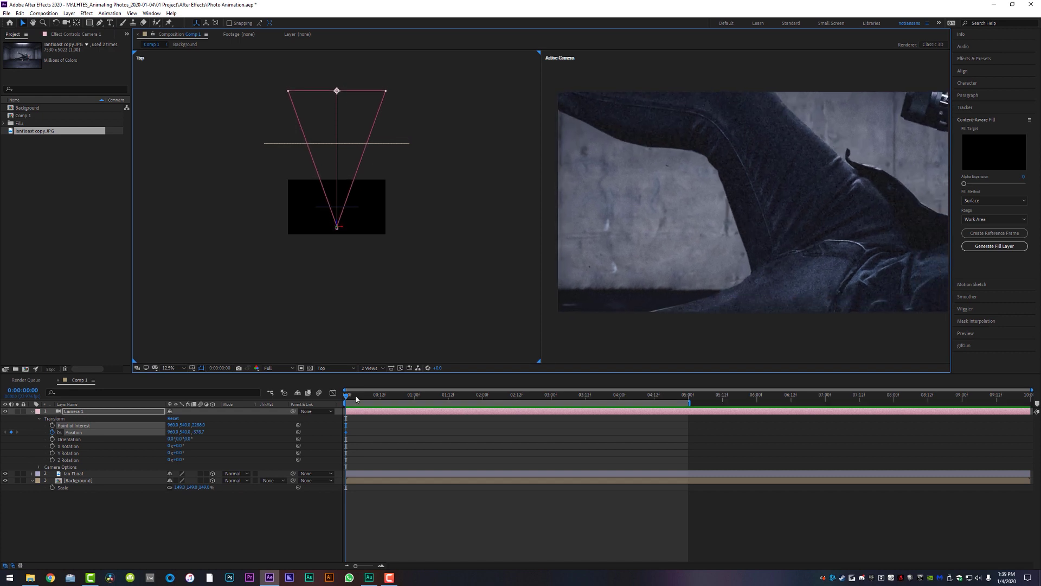
drag(356, 399, 377, 400)
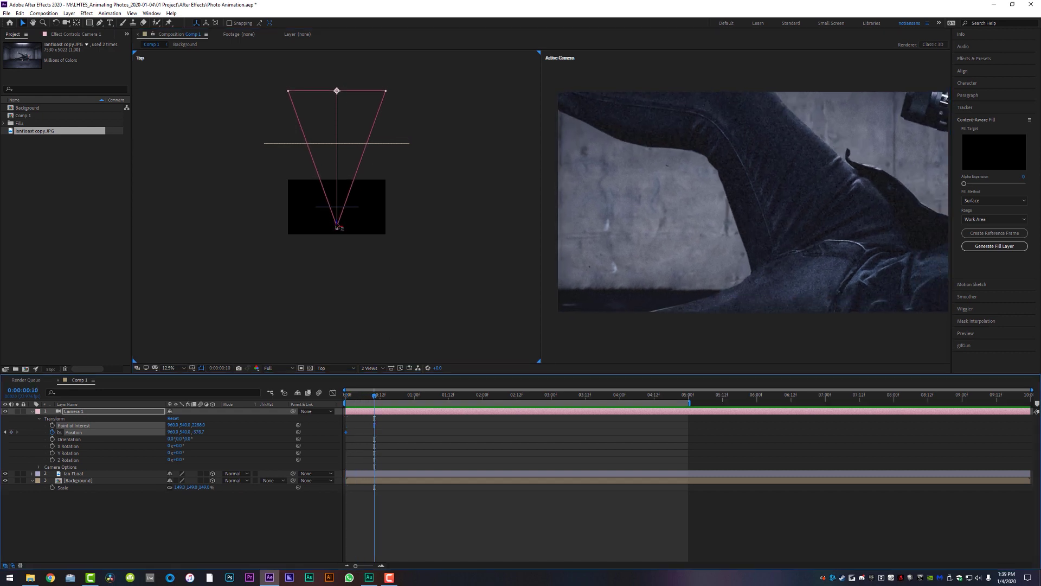
drag(340, 224, 348, 284)
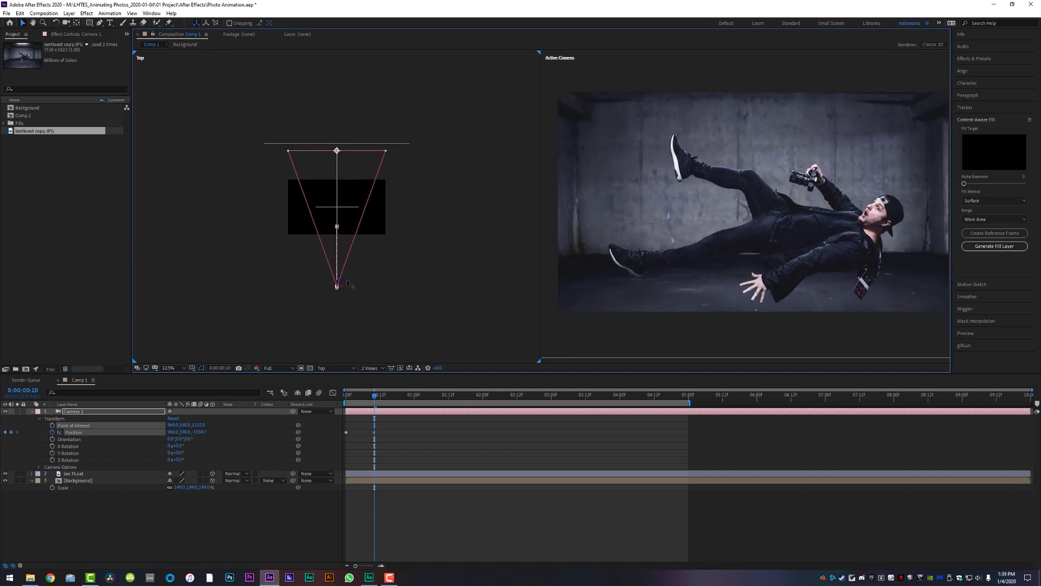
drag(421, 398, 687, 404)
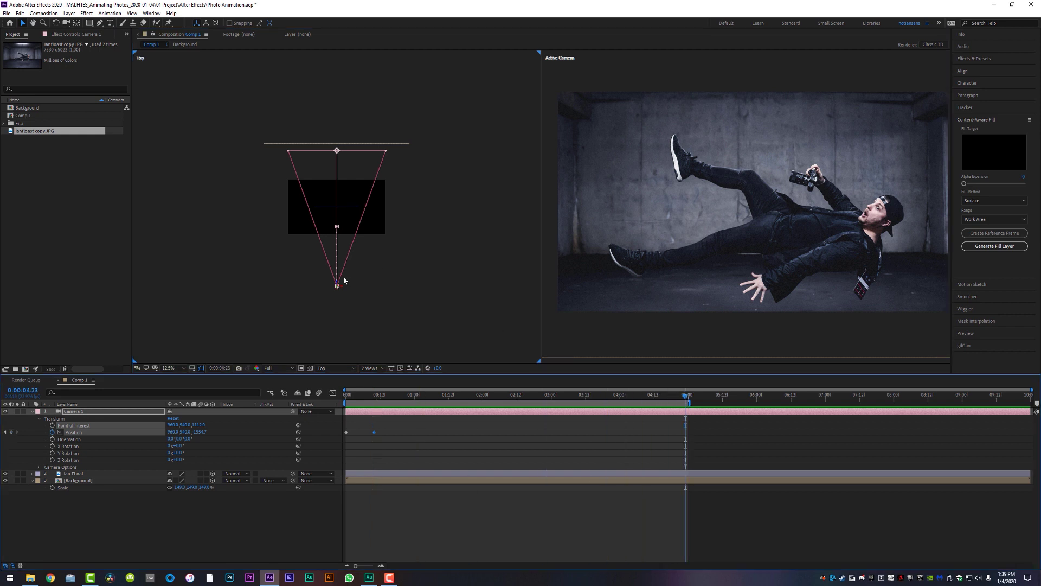
drag(341, 285, 349, 338)
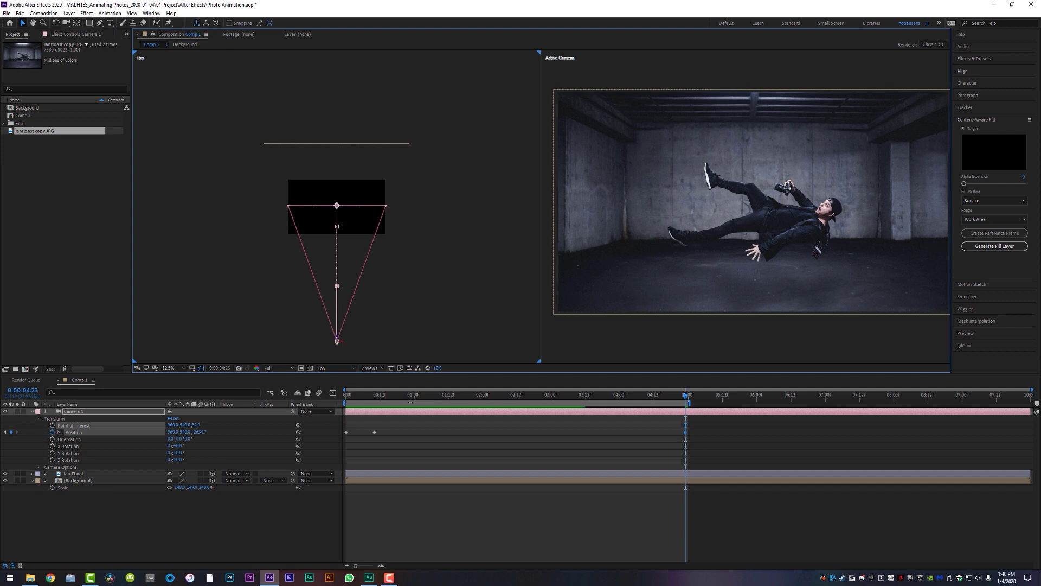
Separate the camera's Position dimensions and remove the keyframes from X Position and Y Position.
key(F2)
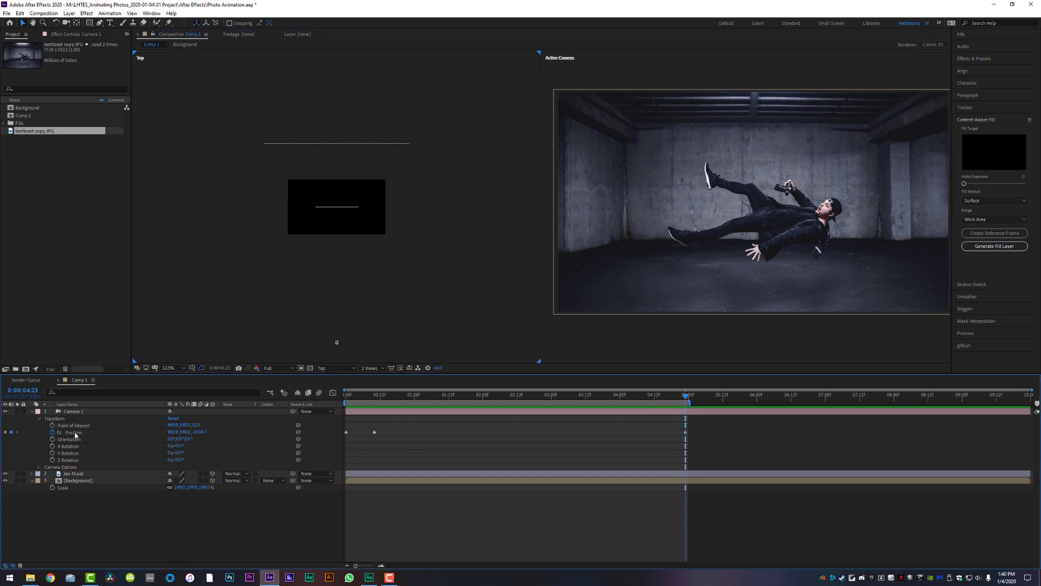
right_click(75, 435)
click(135, 458)
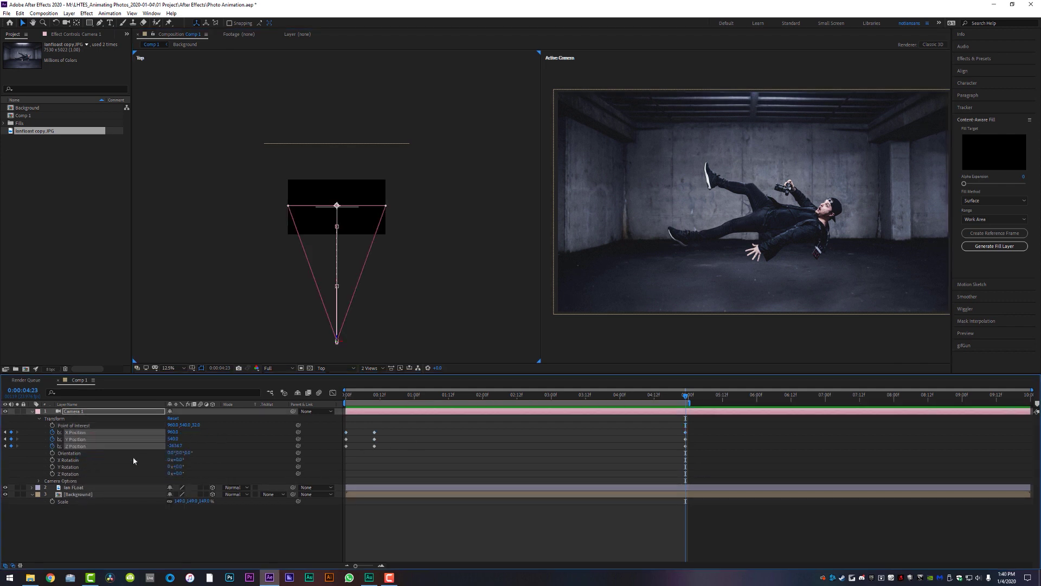
key(F2)
click(52, 432)
click(53, 439)
Apply Easy Ease to the three Z Position keyframes and show the start of their curve in the Graph Editor.
click(699, 444)
drag(420, 443, 344, 454)
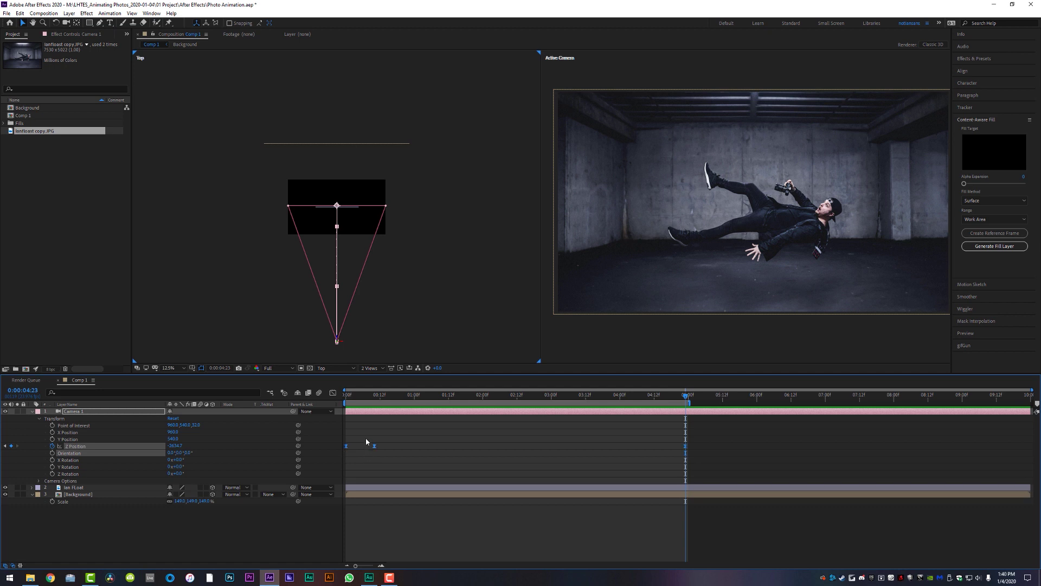
click(333, 393)
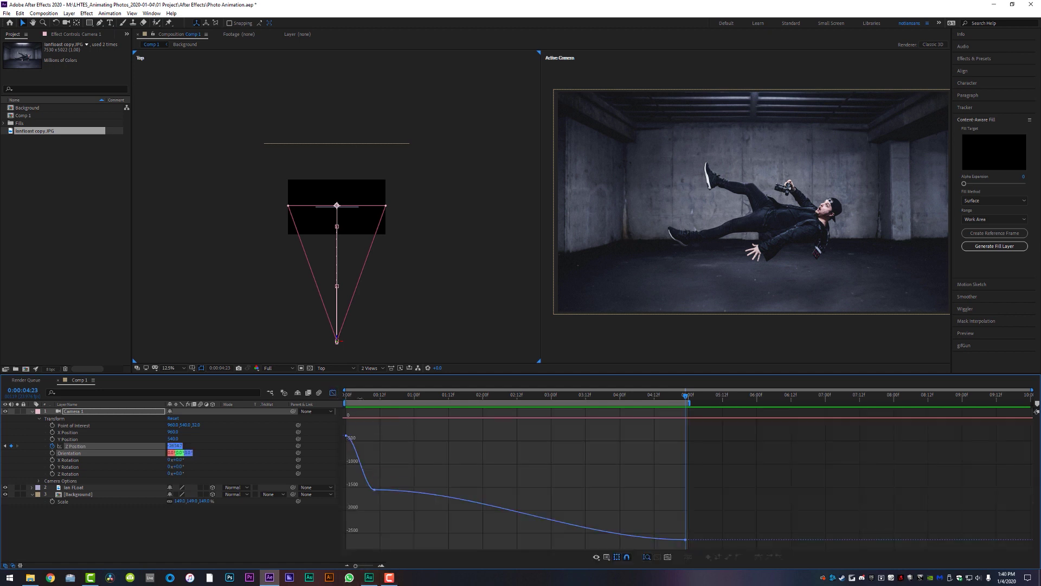
click(355, 400)
drag(355, 565, 367, 565)
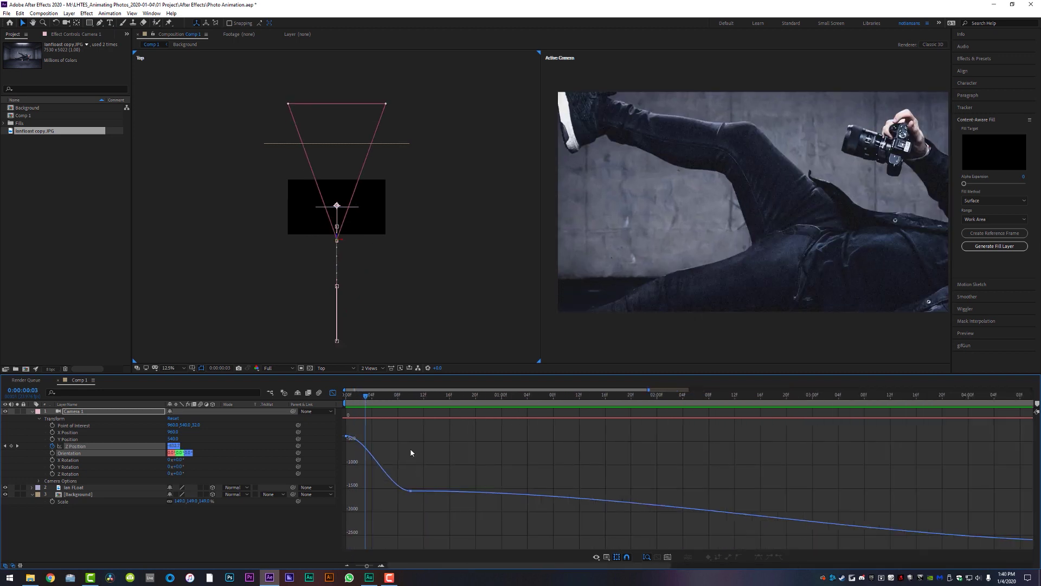
Shorten the Z Position curve's outgoing ease handle at frame 10 almost to the keyframe, and slightly shorten the last keyframe's incoming handle.
click(410, 490)
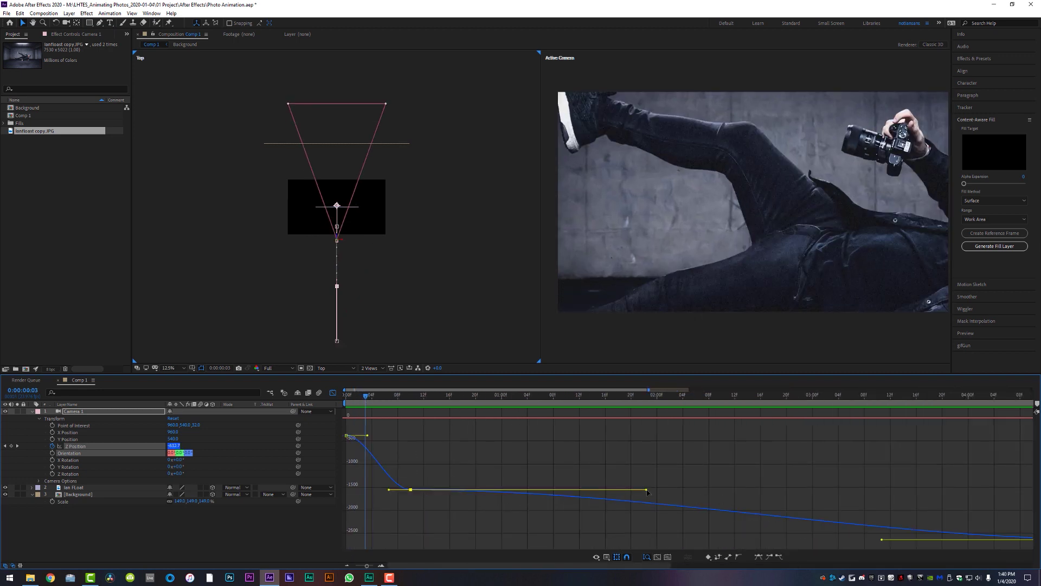
drag(515, 491, 428, 494)
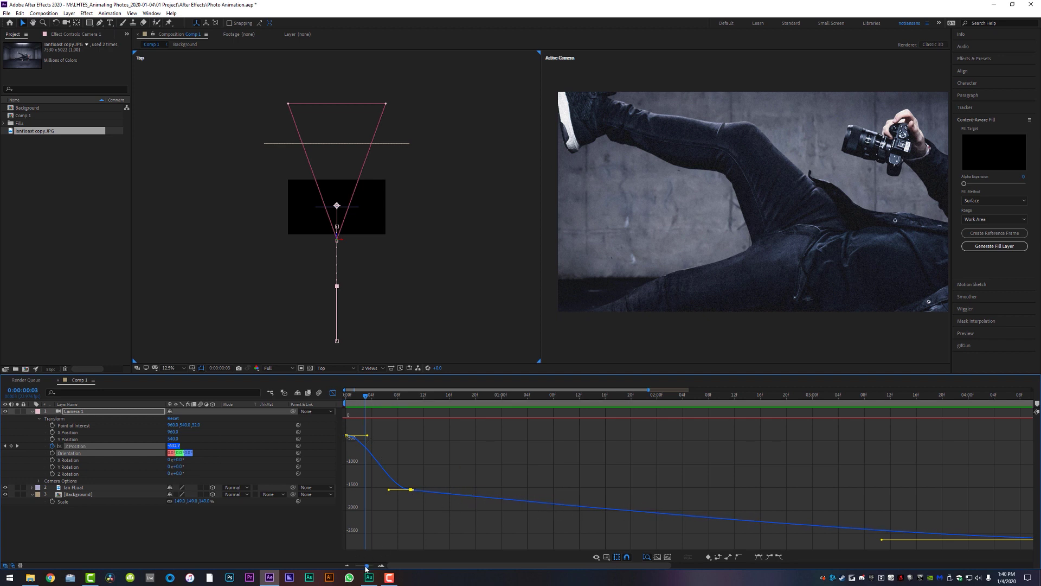
drag(366, 565, 361, 565)
drag(682, 540, 697, 539)
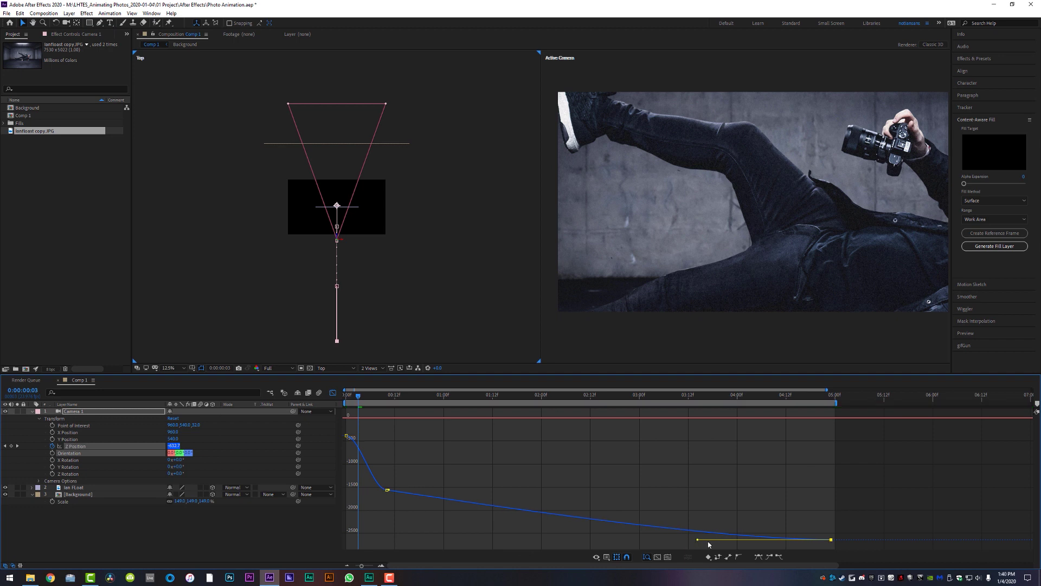
Preview the eased camera pull-back from the first frame.
key(space)
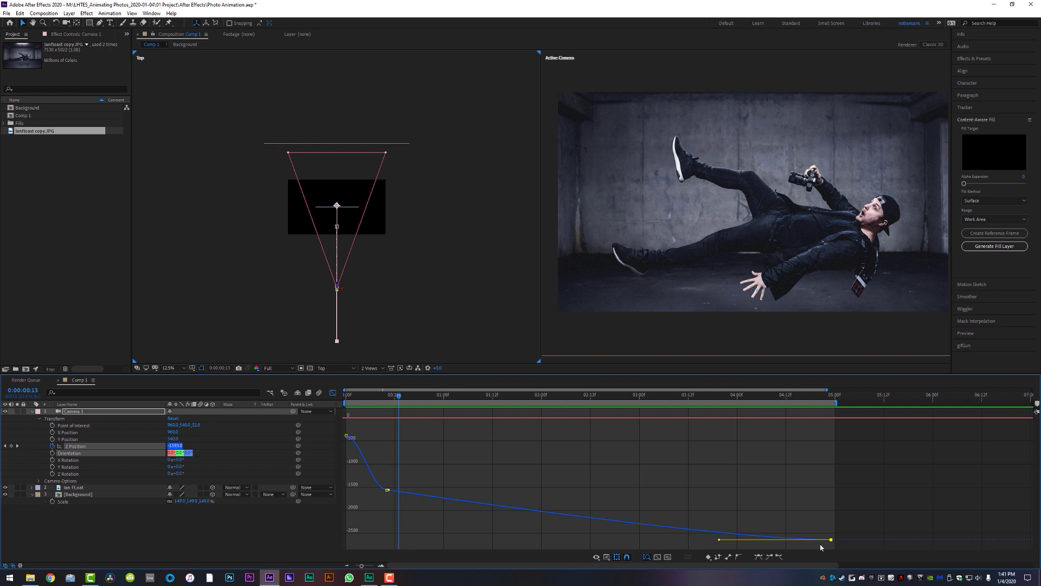
key(Home)
key(space)
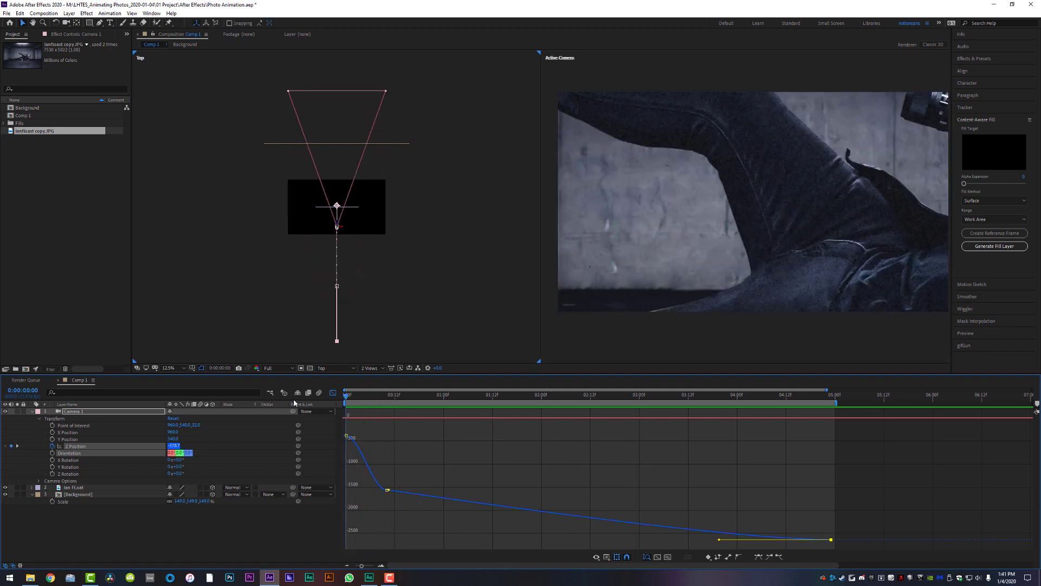
key(space)
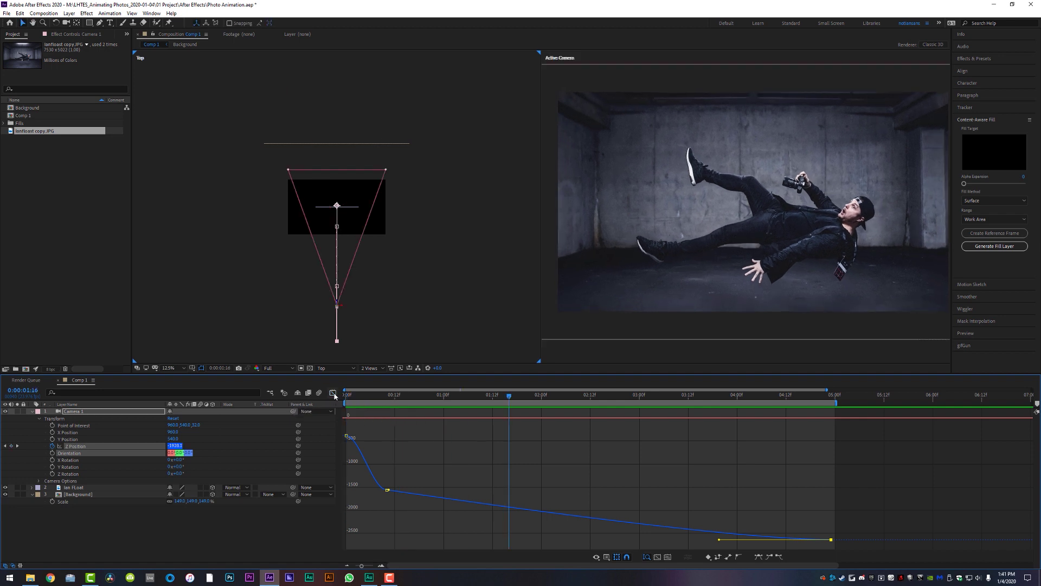
Close the Graph Editor and turn on Depth of Field in Camera 1's Camera Options.
click(333, 393)
key(Home)
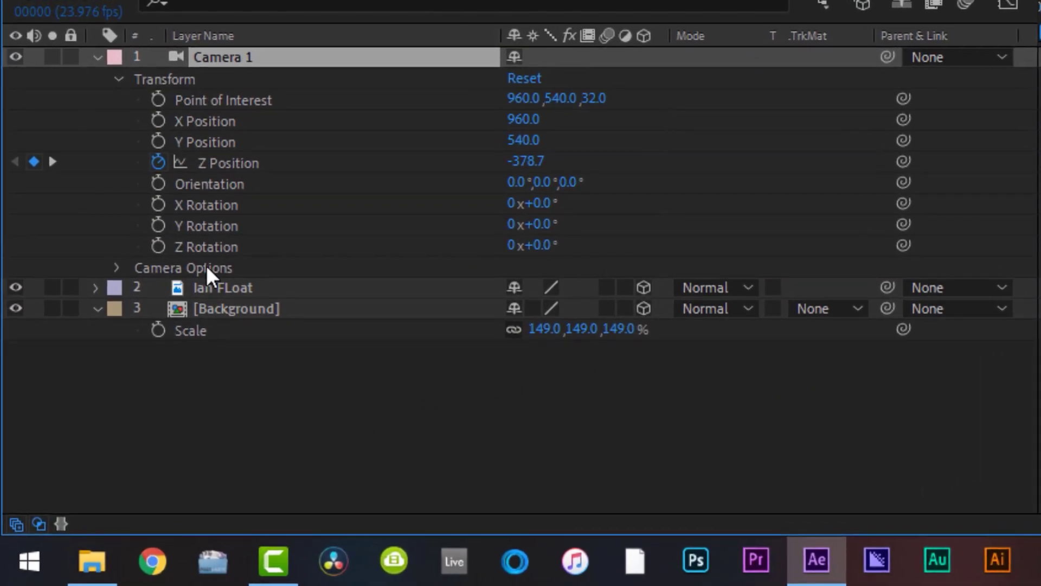
click(207, 267)
click(117, 268)
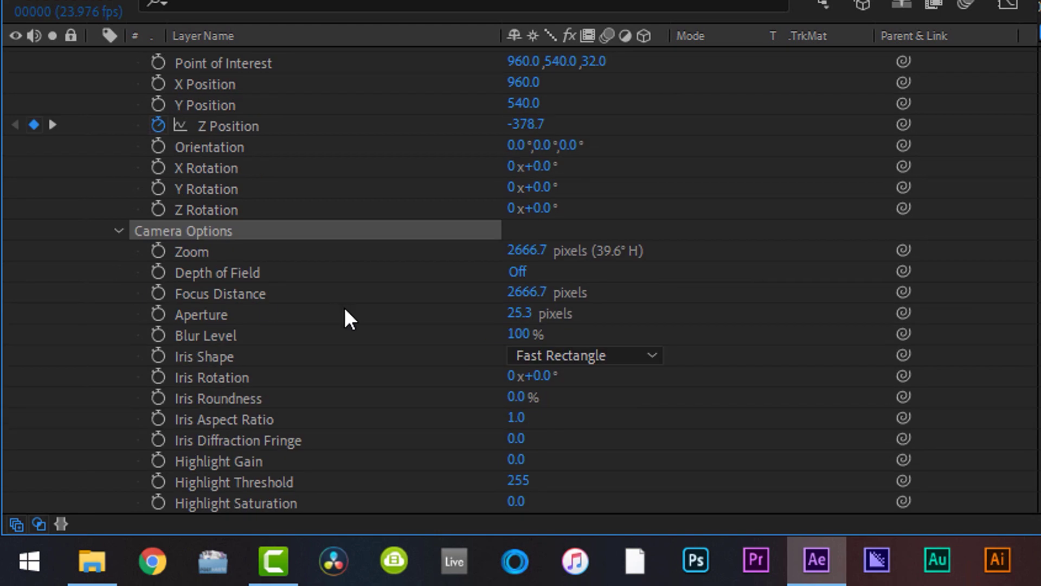
click(518, 272)
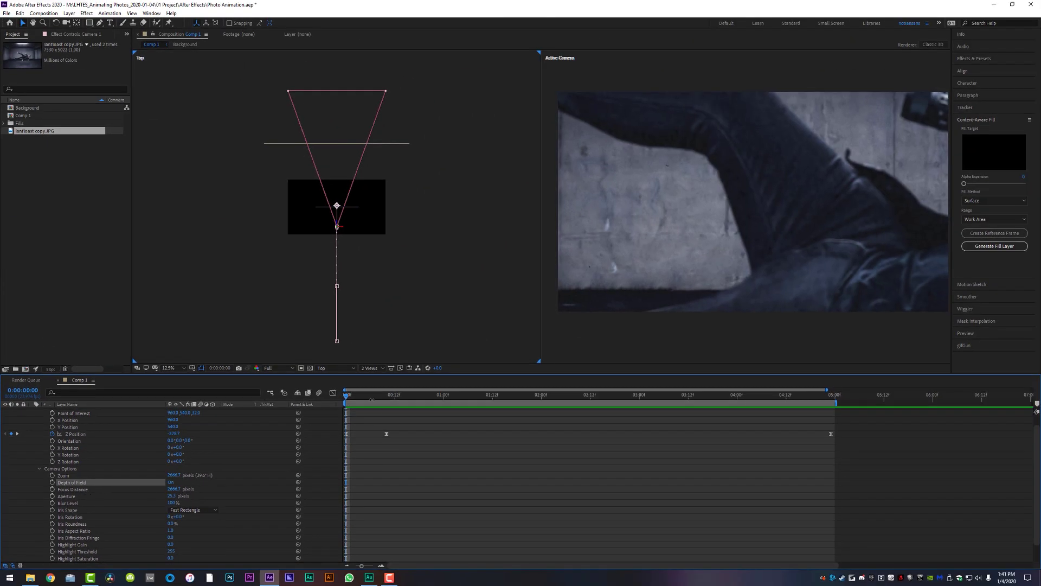
At 0:00:01:15, set the camera's Focus Distance onto the floating man's plane and raise the Aperture to about 305 pixels.
drag(398, 398, 505, 396)
click(72, 489)
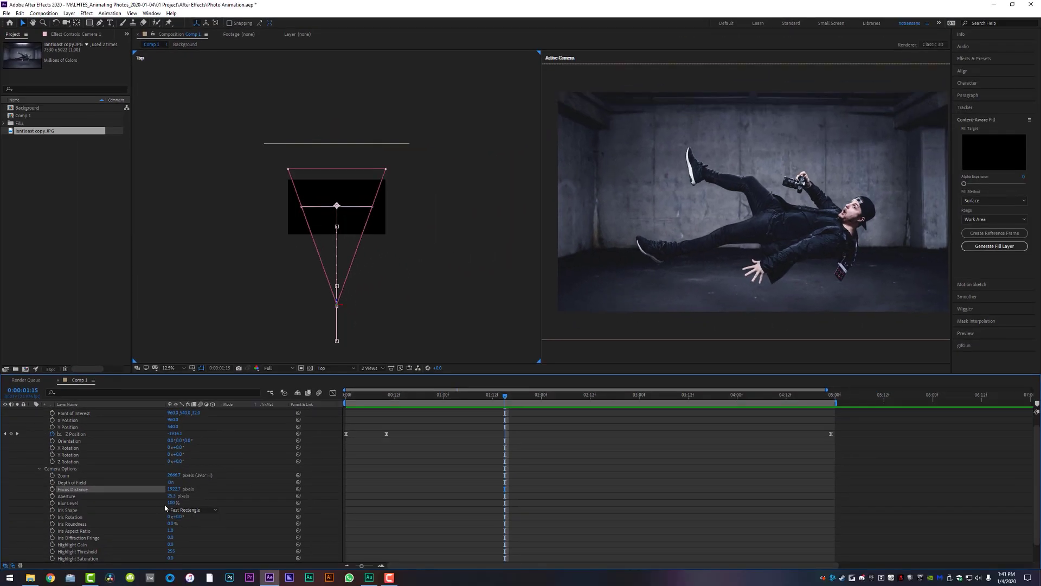
drag(173, 496, 273, 503)
drag(338, 502, 330, 502)
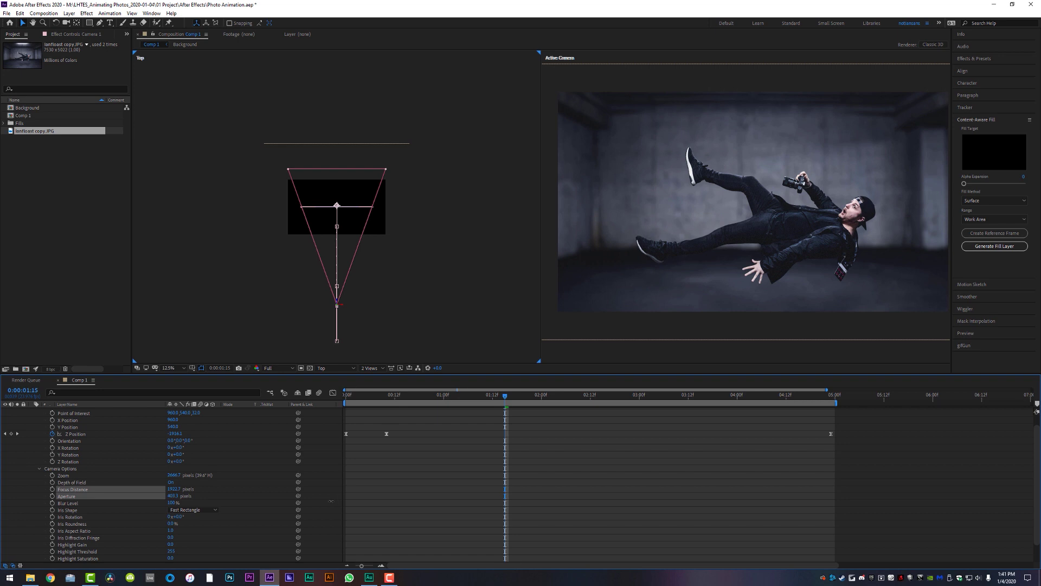
drag(315, 497, 288, 496)
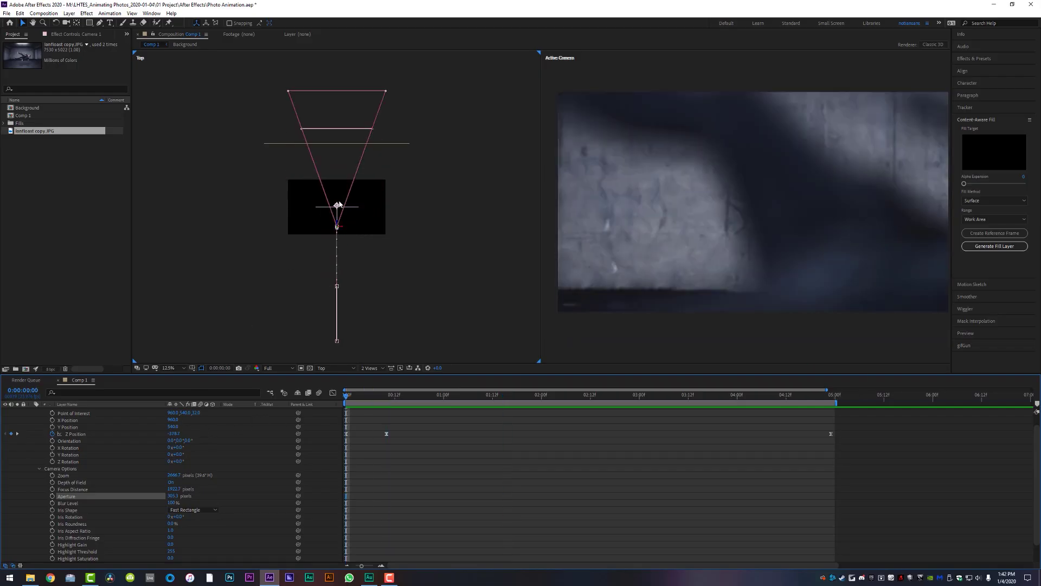
Keyframe the camera's Focus Distance on the background plane at frame 0 and on the floating man at frame 10.
click(52, 489)
drag(173, 492, 384, 191)
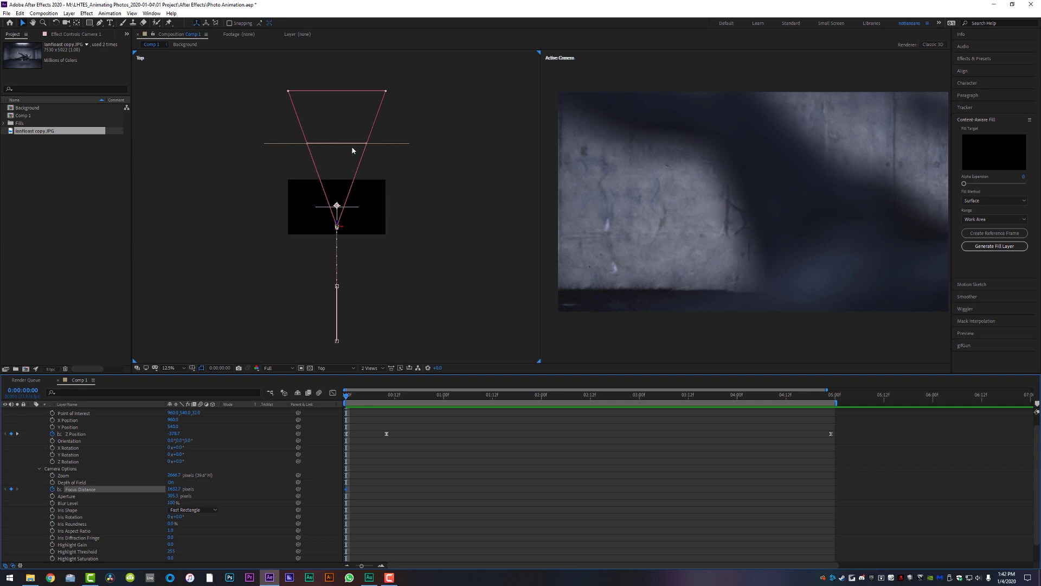
click(387, 395)
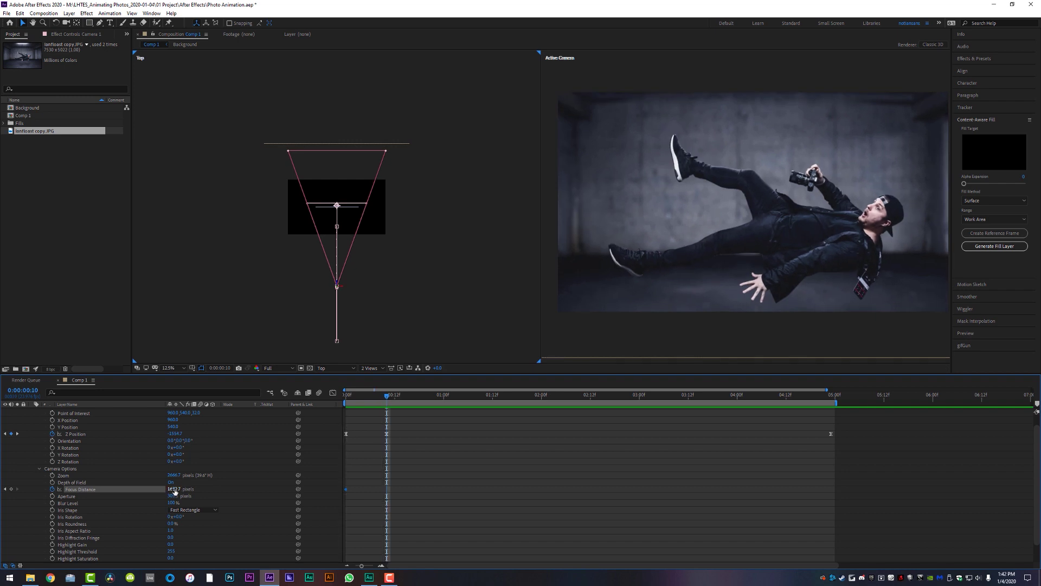
drag(183, 489, 151, 489)
Keep the focus plane on the floating man by adding Focus Distance keyframes at 0:00:04:23, 0:00:02:00 and 0:00:03:12.
key(k)
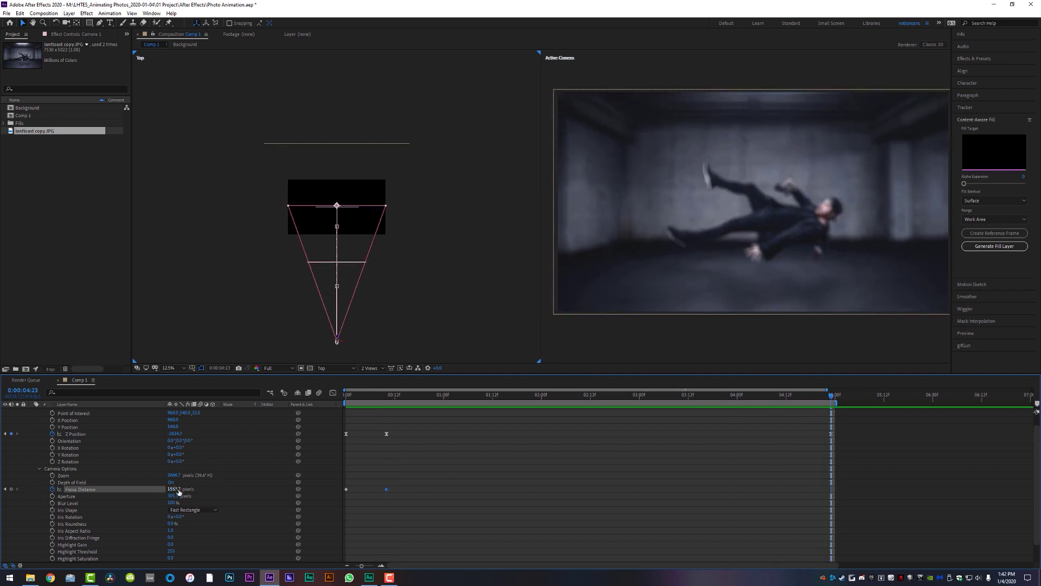
drag(248, 485, 601, 476)
drag(639, 396, 505, 401)
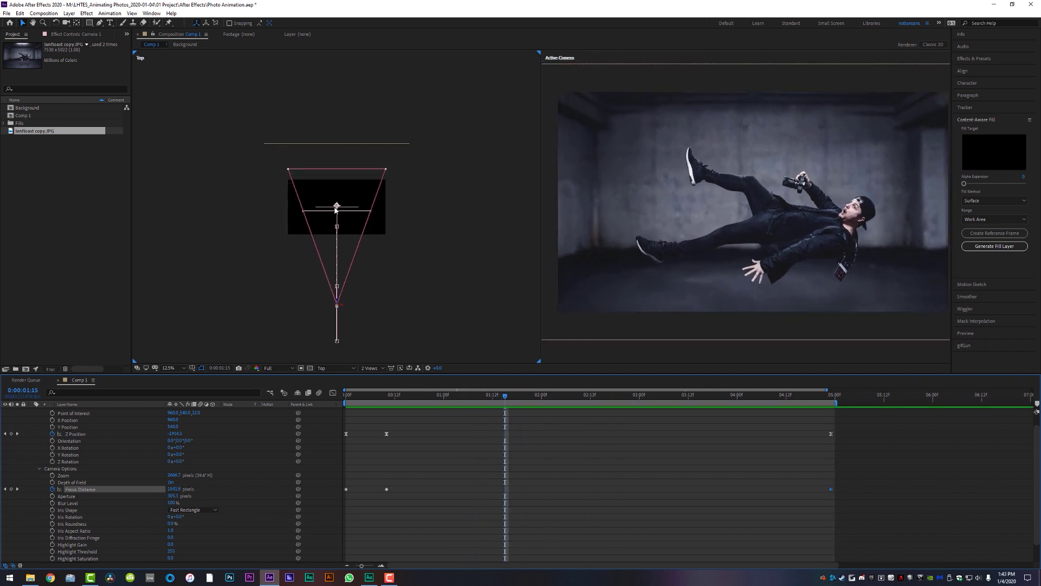
drag(501, 399, 542, 397)
drag(172, 490, 226, 492)
key(space)
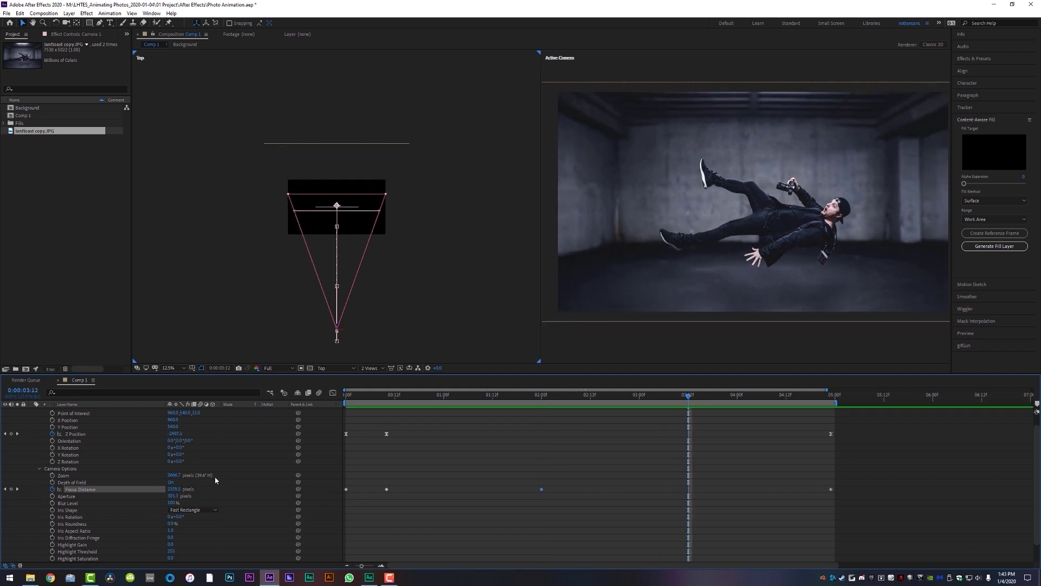
drag(174, 491, 202, 489)
click(723, 398)
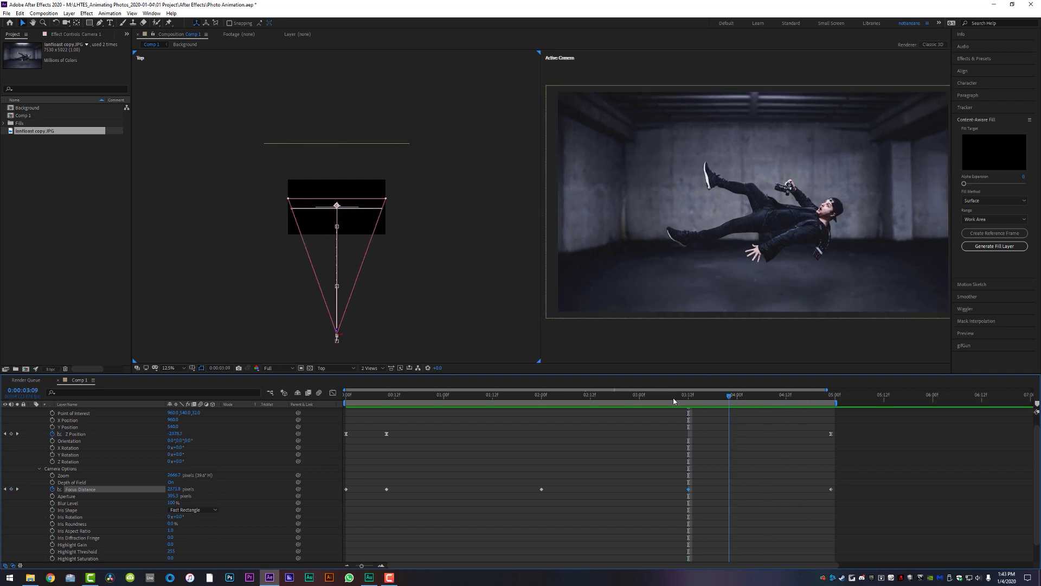
Play the animation from the start and scrub through the focus shift from the background to the floating man.
key(Home)
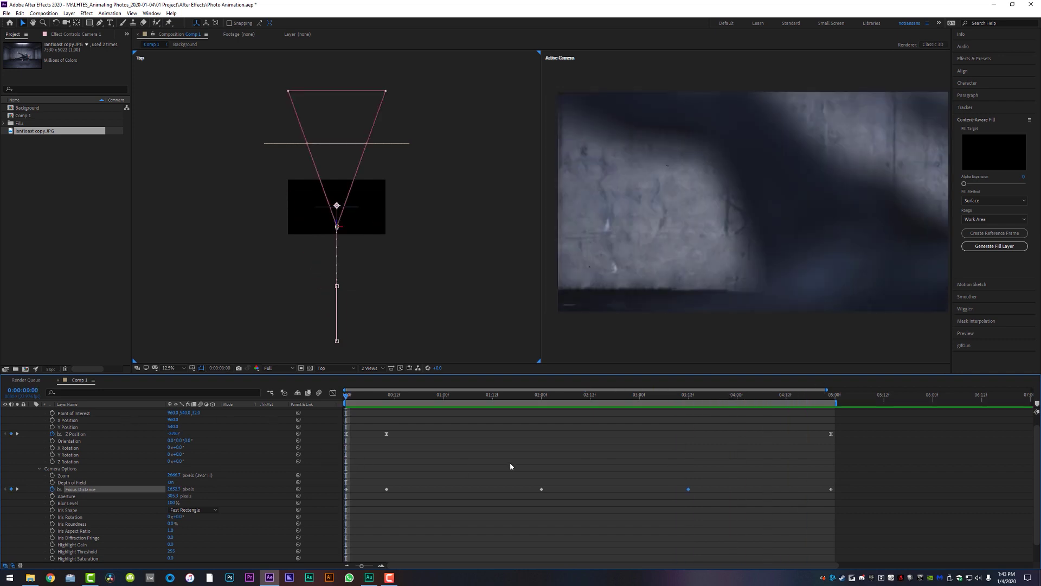
key(space)
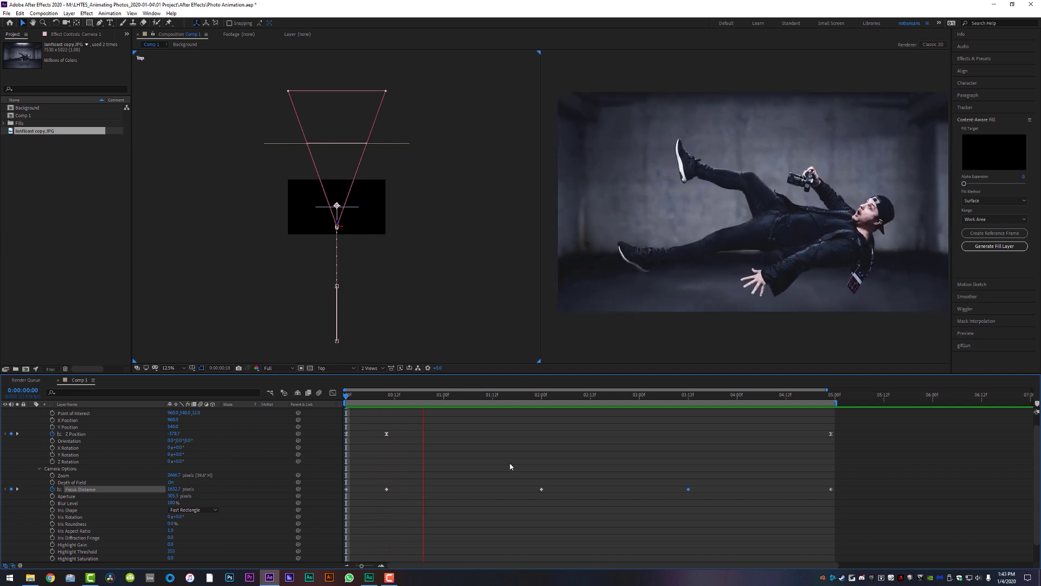
key(space)
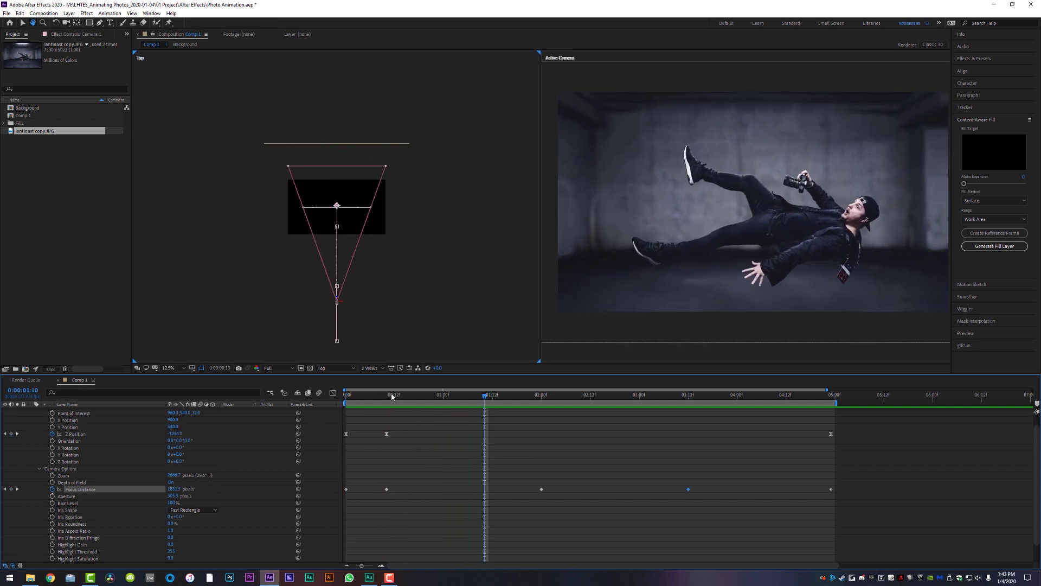
drag(345, 405, 476, 408)
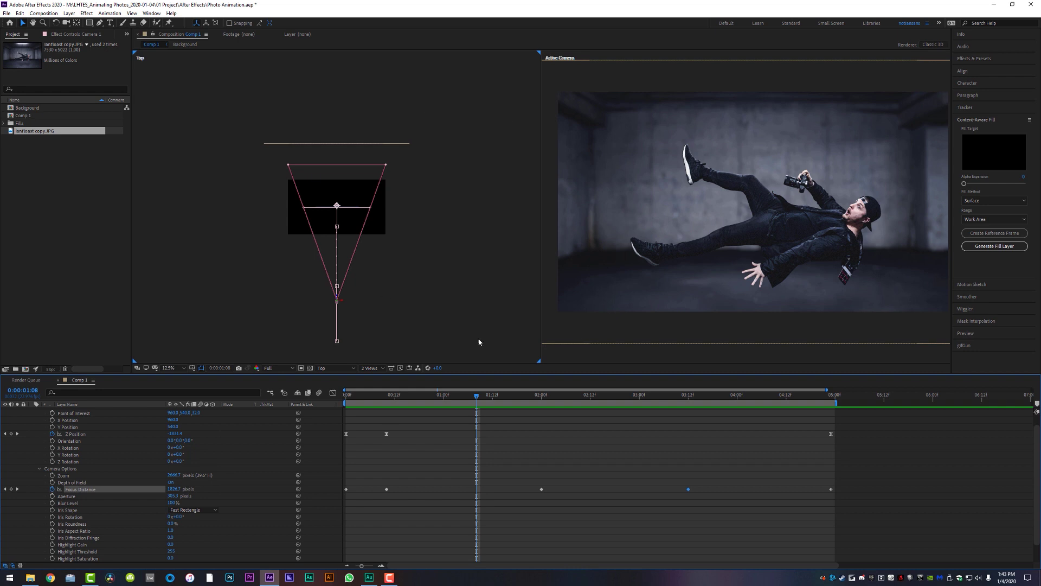
Switch to a single Active Camera view with the composition fitted to the viewer, and check the frame at 0:00:00:22.
click(388, 377)
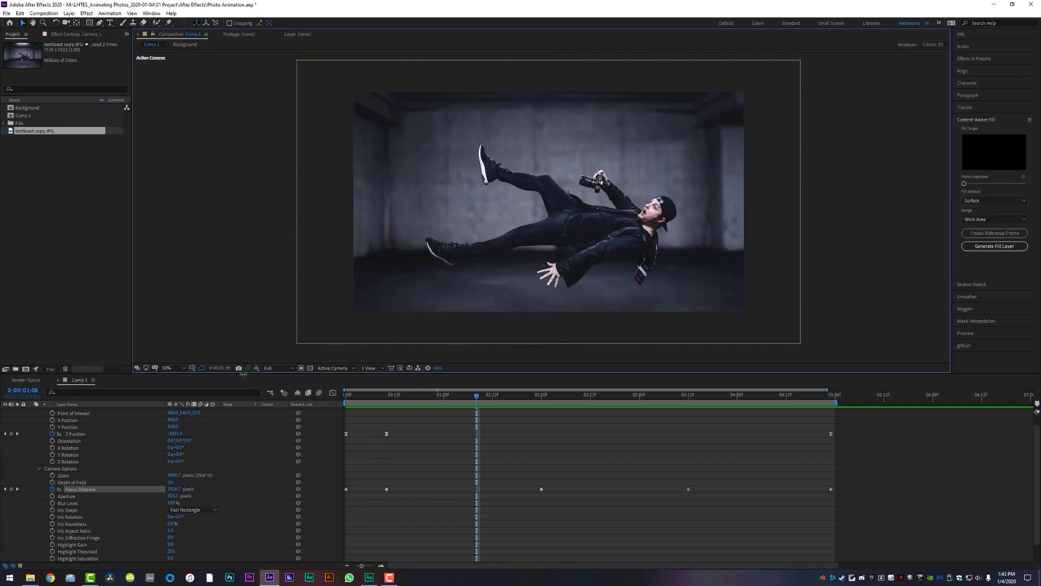
click(169, 368)
click(176, 380)
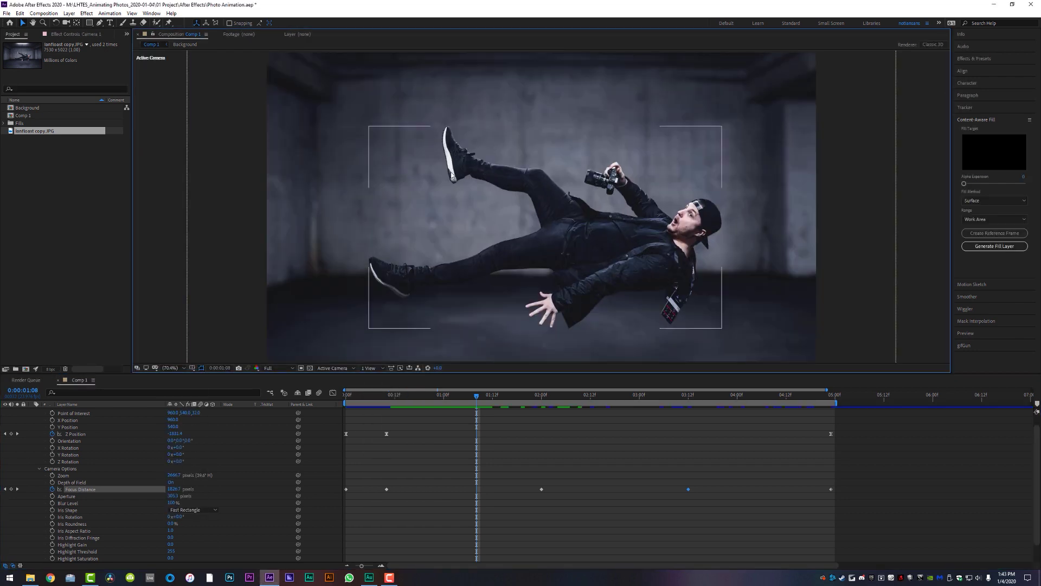
drag(476, 395, 435, 408)
Collapse Camera 1's properties, turn off the camera layer's visibility and return to the first frame.
scroll(46, 420, up, 1)
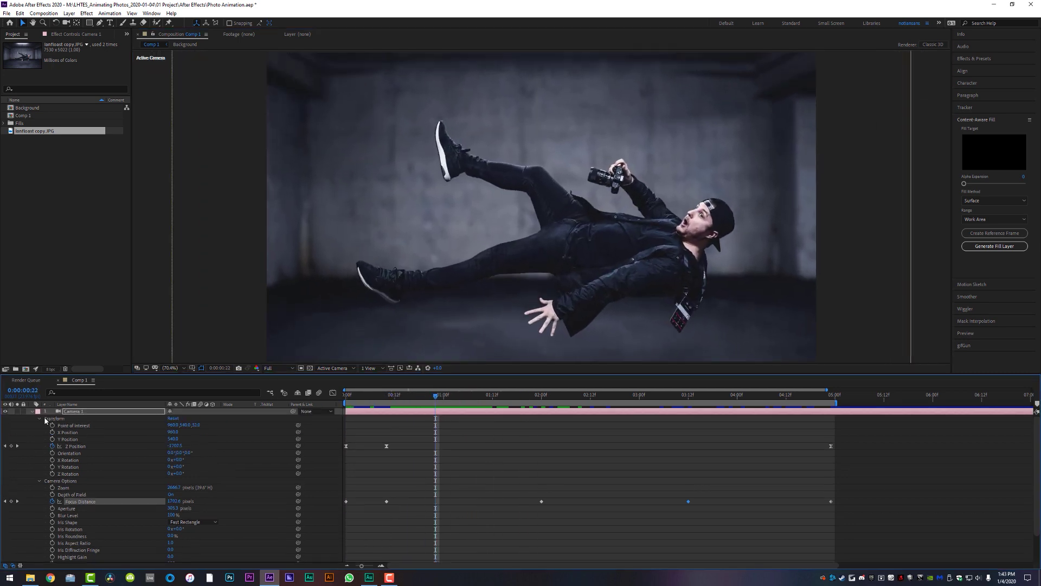
click(33, 412)
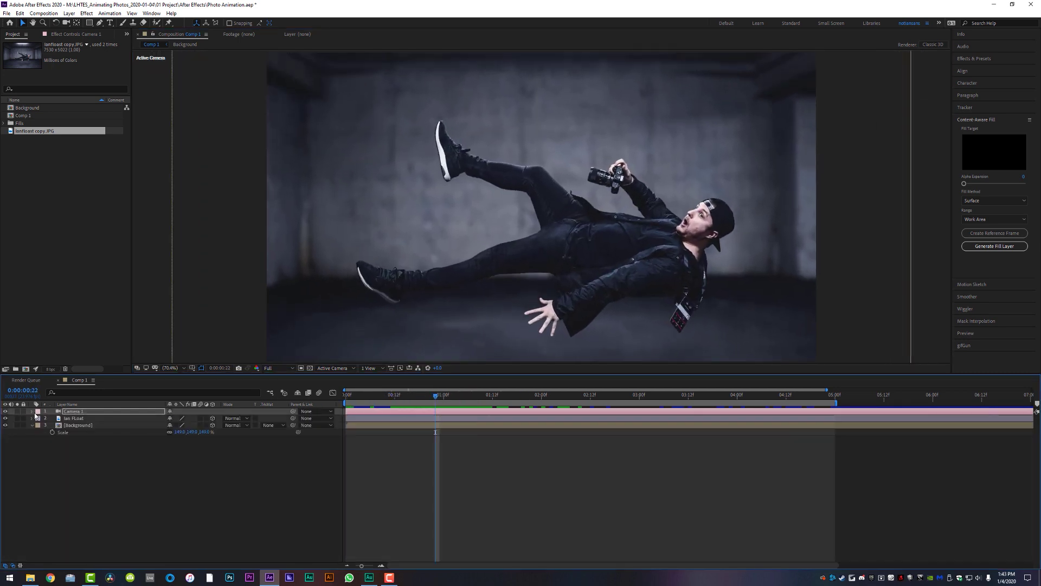
click(5, 411)
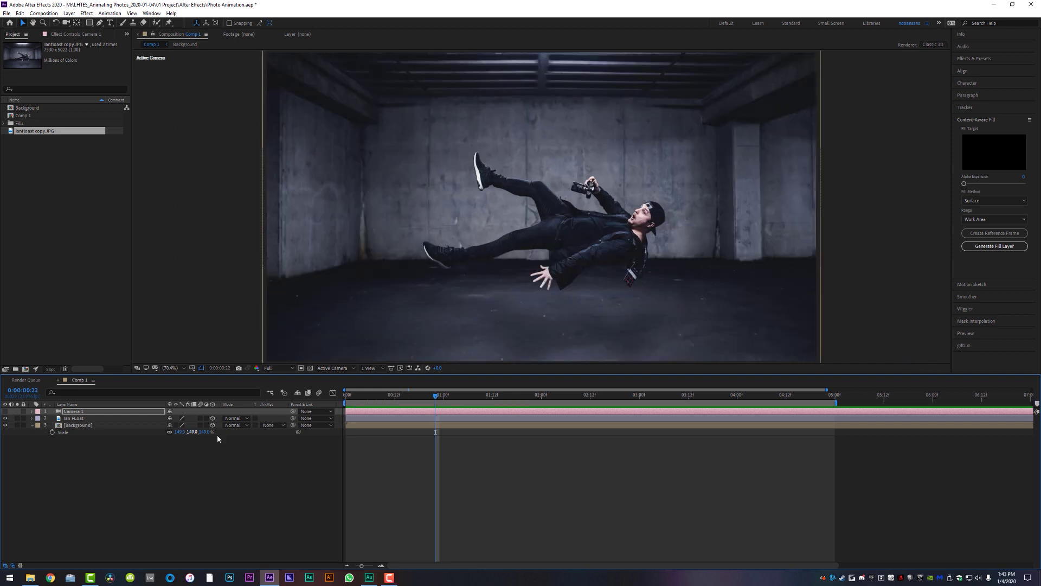
drag(394, 398, 327, 407)
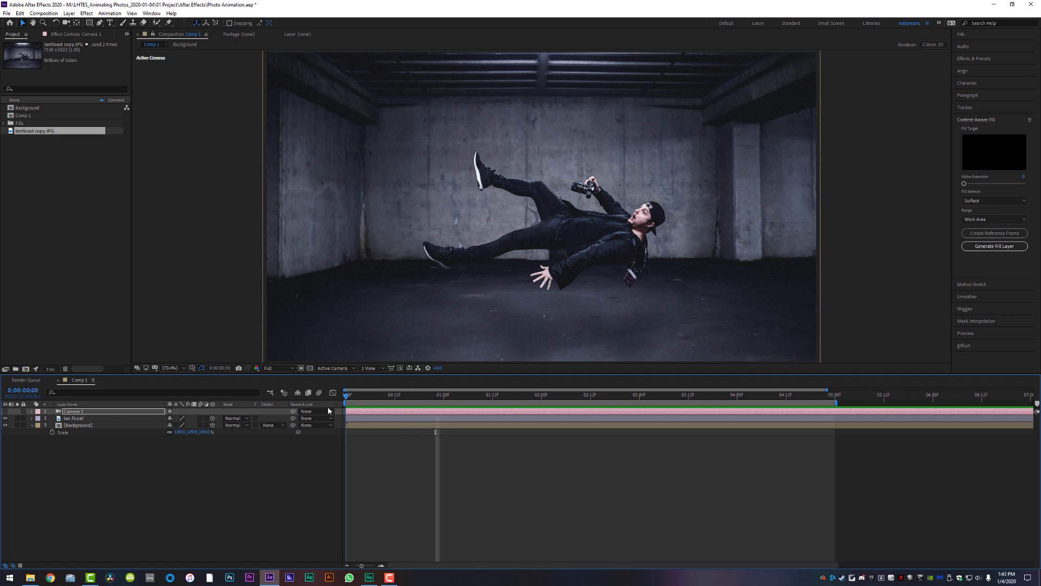
Keyframe the floating man layer's Position to drift from slightly raised at frame 0 down to a lower spot at 0:00:05:00.
click(385, 419)
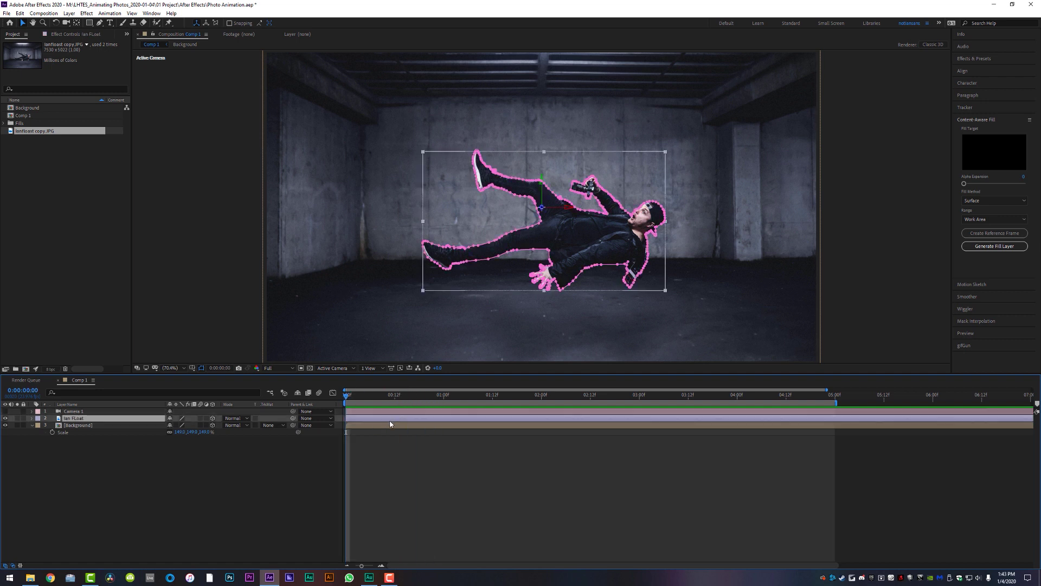
key(p)
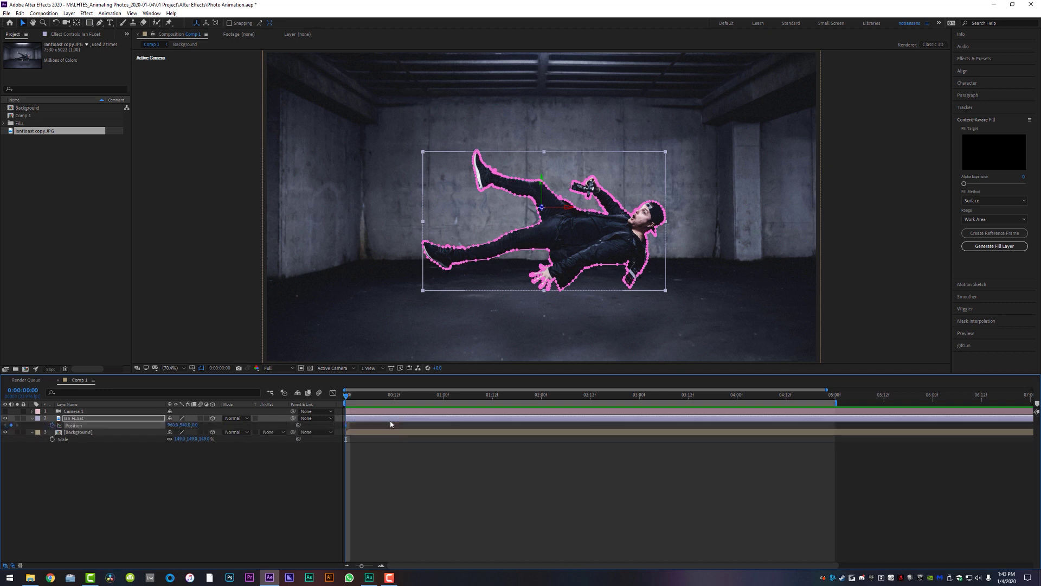
click(831, 399)
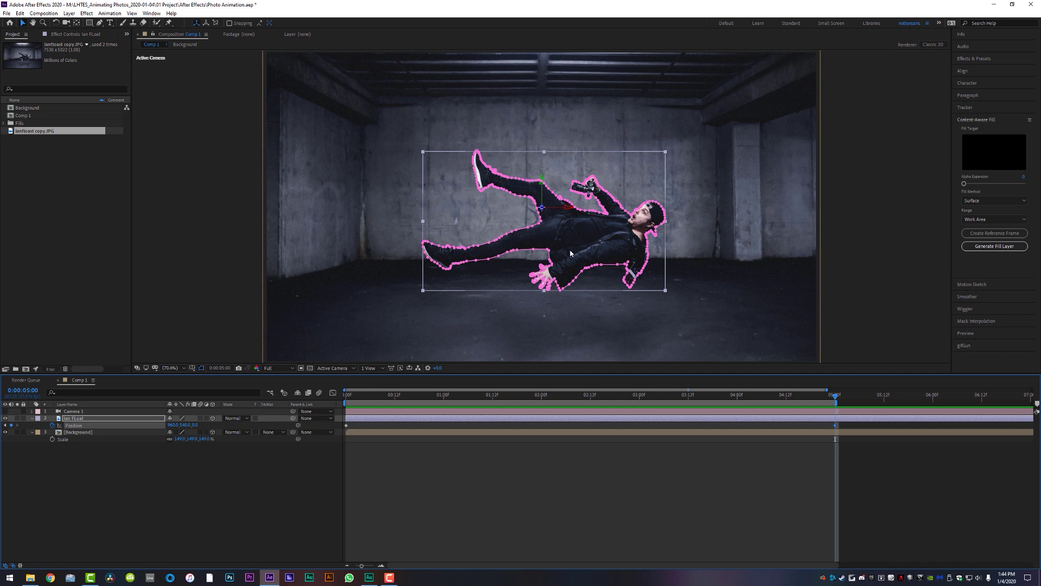
drag(573, 237, 573, 253)
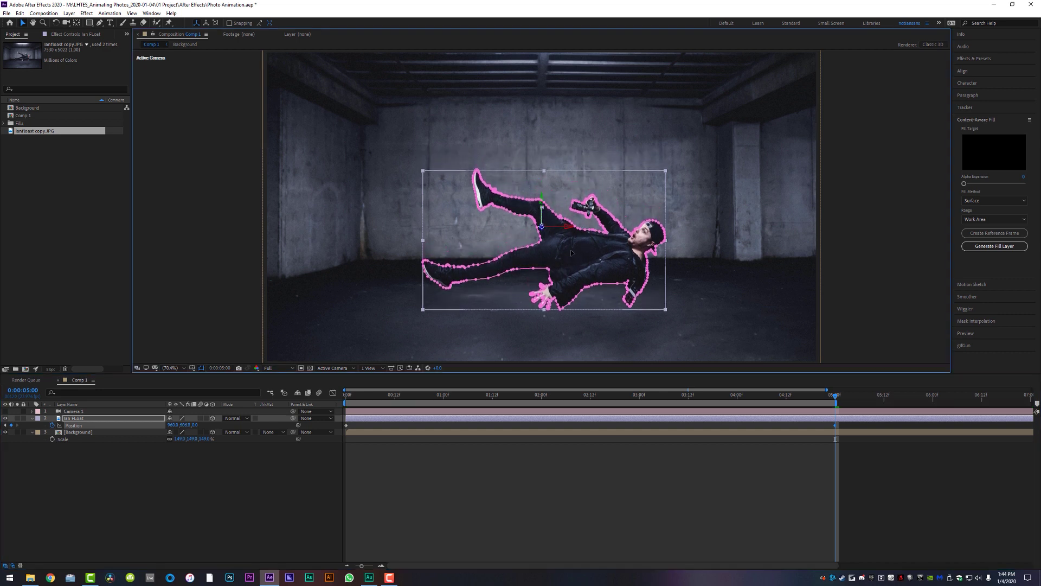
drag(392, 396, 276, 398)
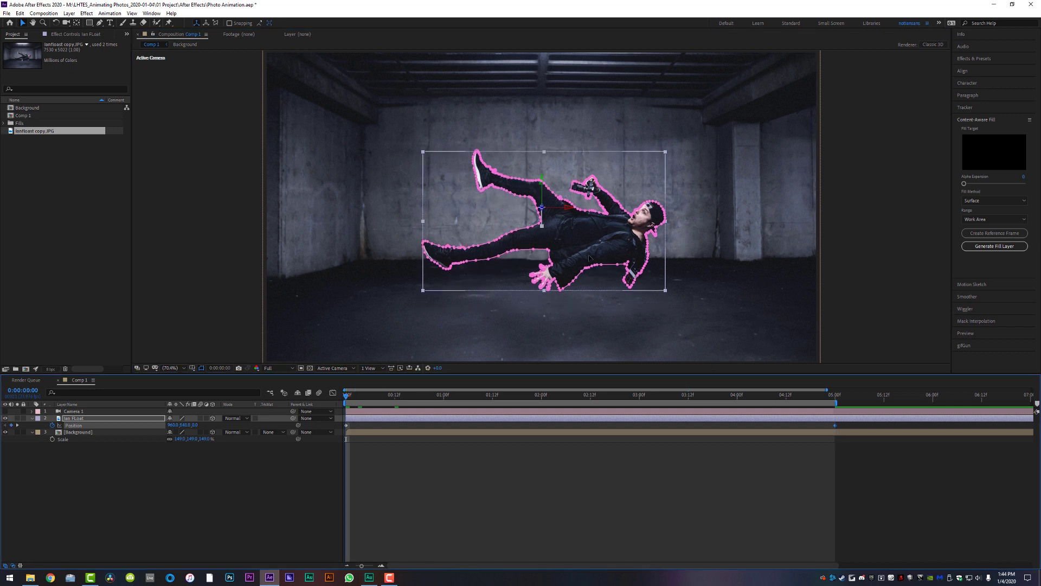
drag(576, 241, 578, 232)
Deselect the layers and preview the floating man's downward drift.
click(464, 508)
key(space)
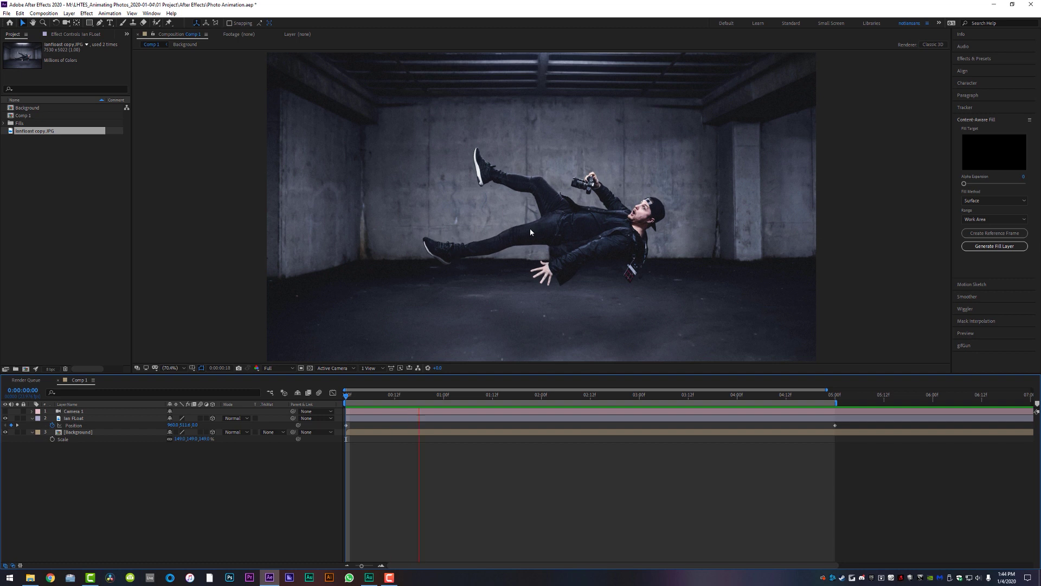
key(space)
Select the floating man layer at the first frame and place Puppet pins on the raised leg's foot, knee and hip.
drag(519, 392, 311, 406)
click(373, 419)
click(375, 421)
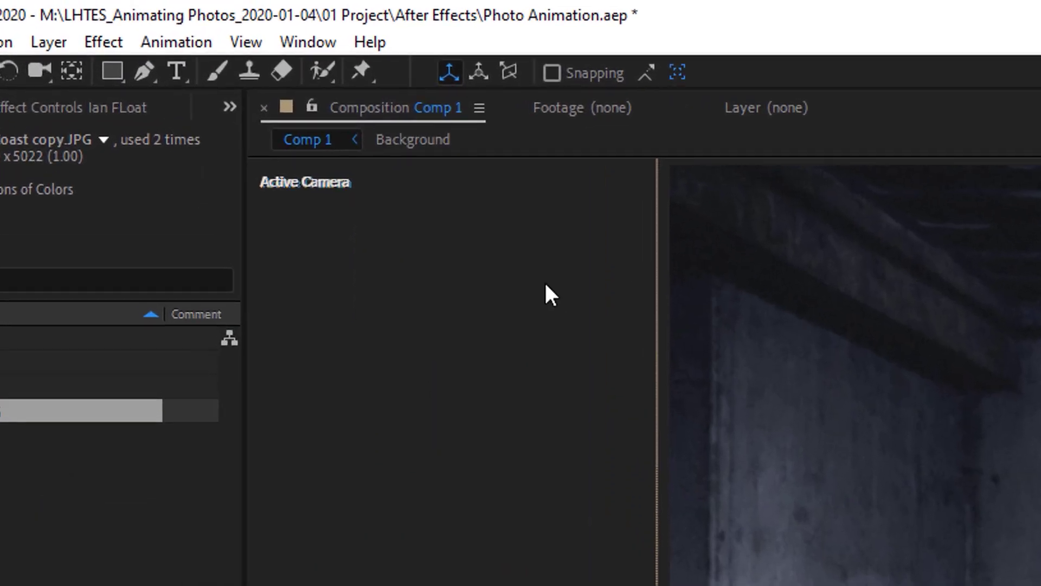
click(362, 73)
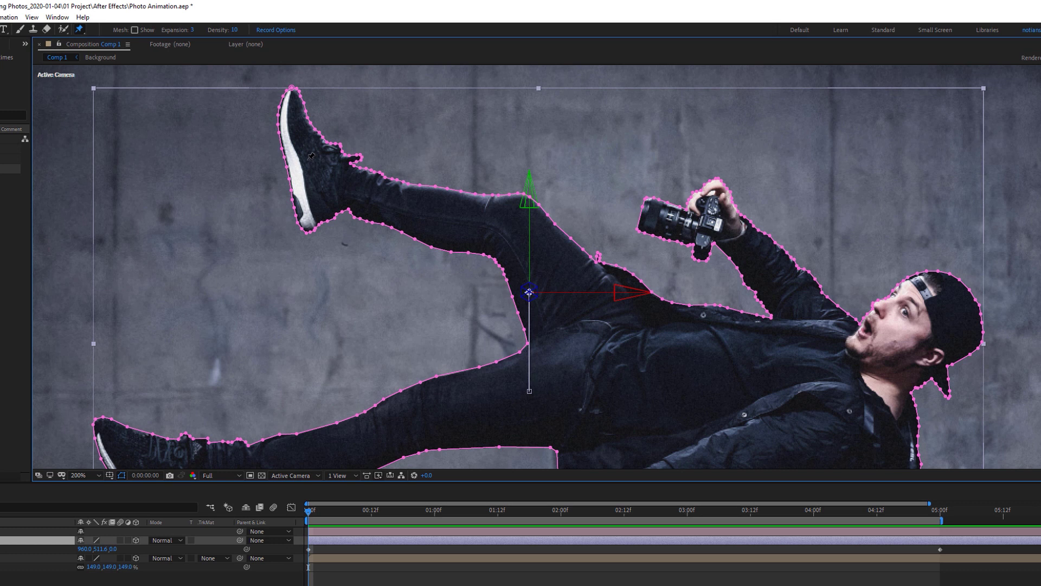
click(307, 159)
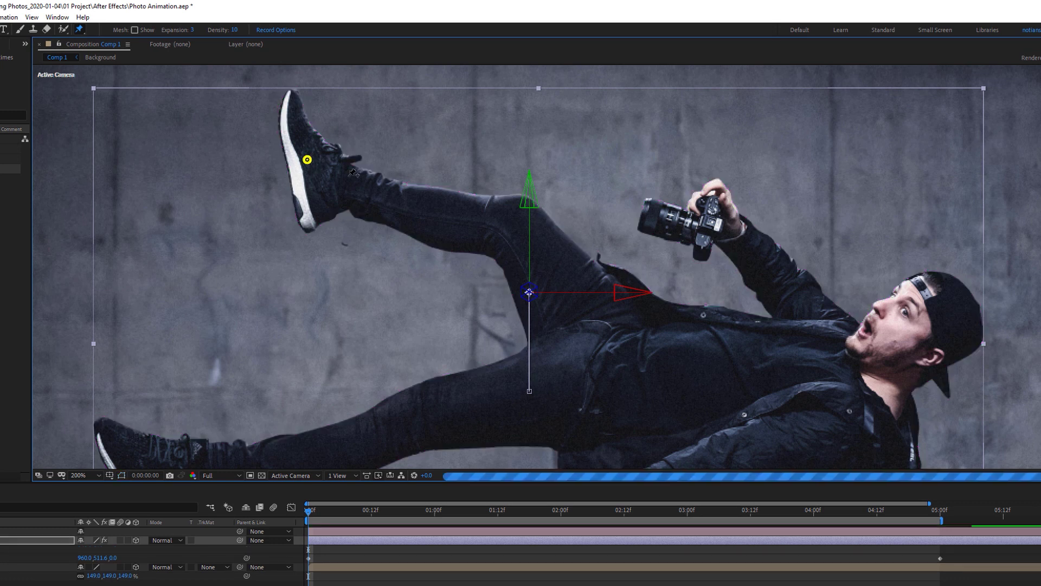
click(499, 232)
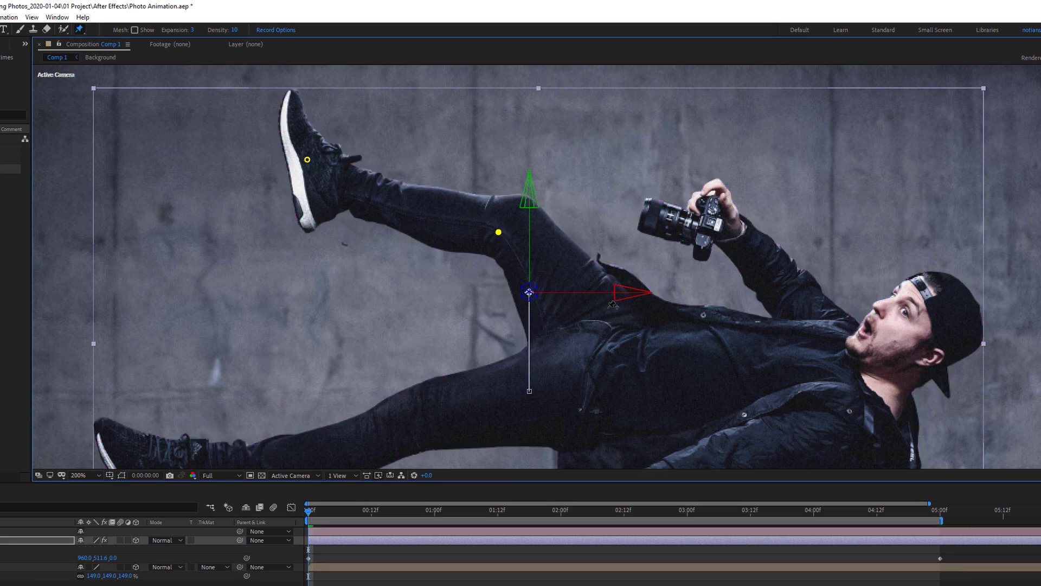
click(623, 314)
Place Puppet pins on the lower leg's hip, knee and foot.
click(560, 432)
drag(560, 432, 658, 325)
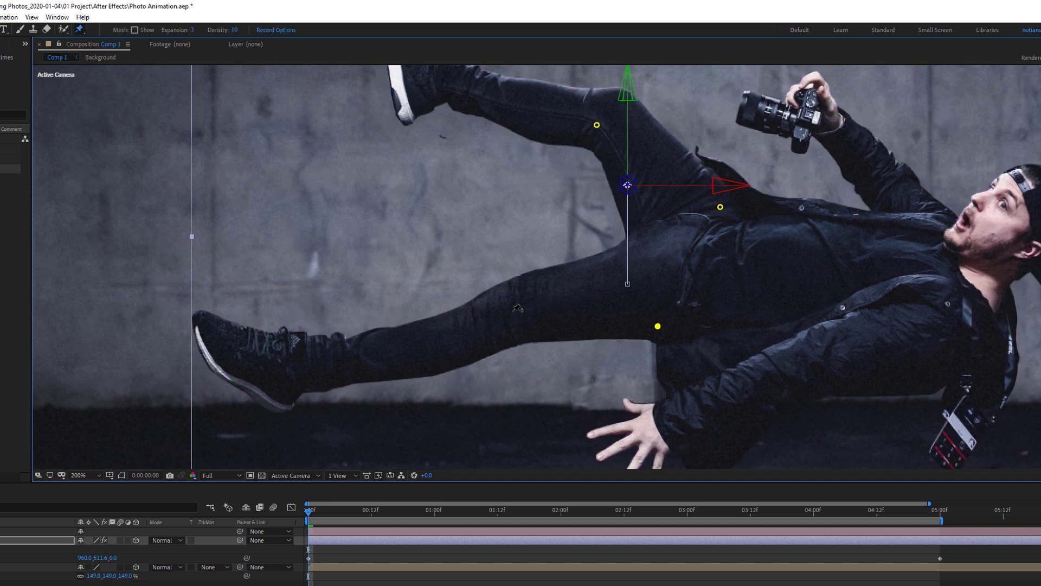
click(498, 321)
click(255, 355)
Add Puppet pins along both arms at the shoulders, elbows and lowered wrist, plus one on the handheld camera.
drag(664, 424, 435, 307)
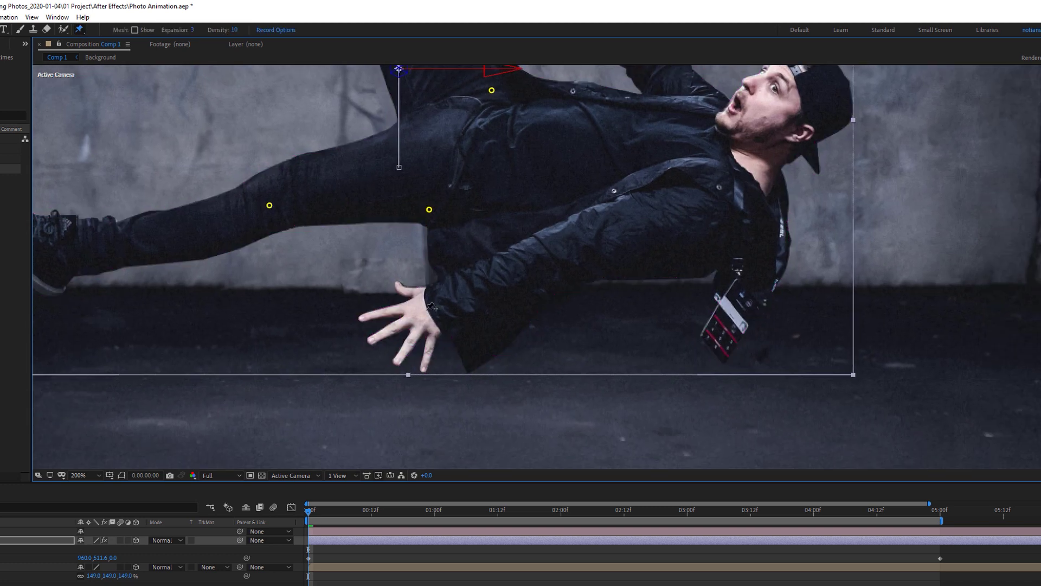
click(539, 257)
drag(725, 211, 723, 374)
click(715, 262)
click(652, 220)
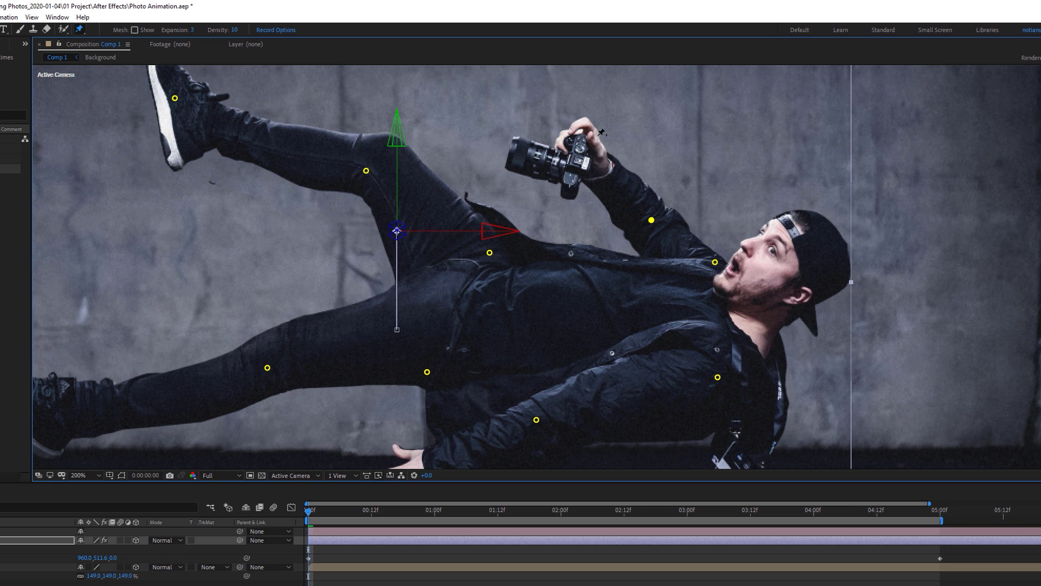
click(571, 159)
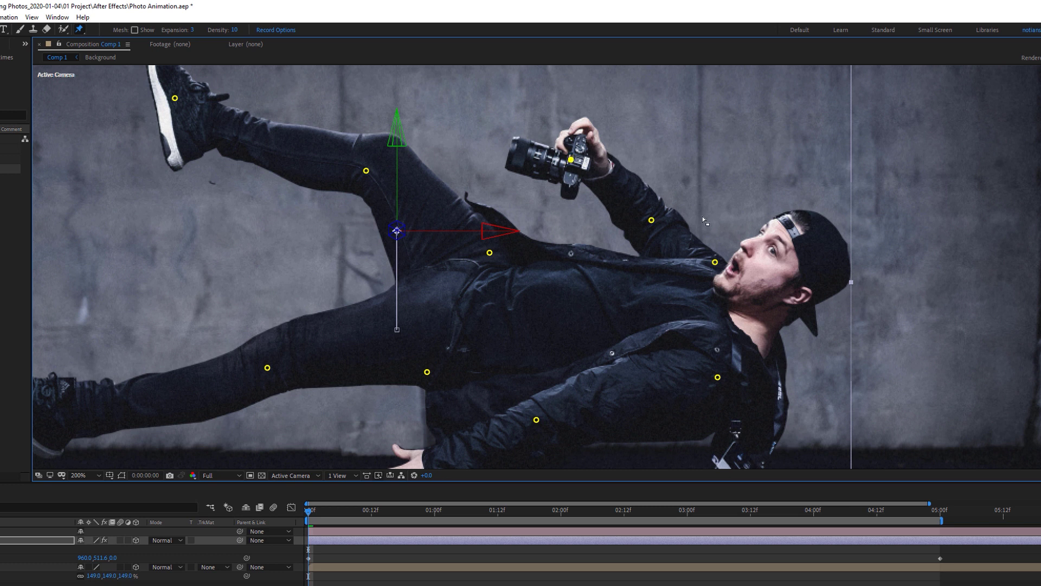
Add Puppet pins to the man's head and neck, the lanyard and badge, the jacket edge and the middle of the torso.
click(772, 324)
scroll(797, 255, down, 5)
scroll(796, 255, right, 2)
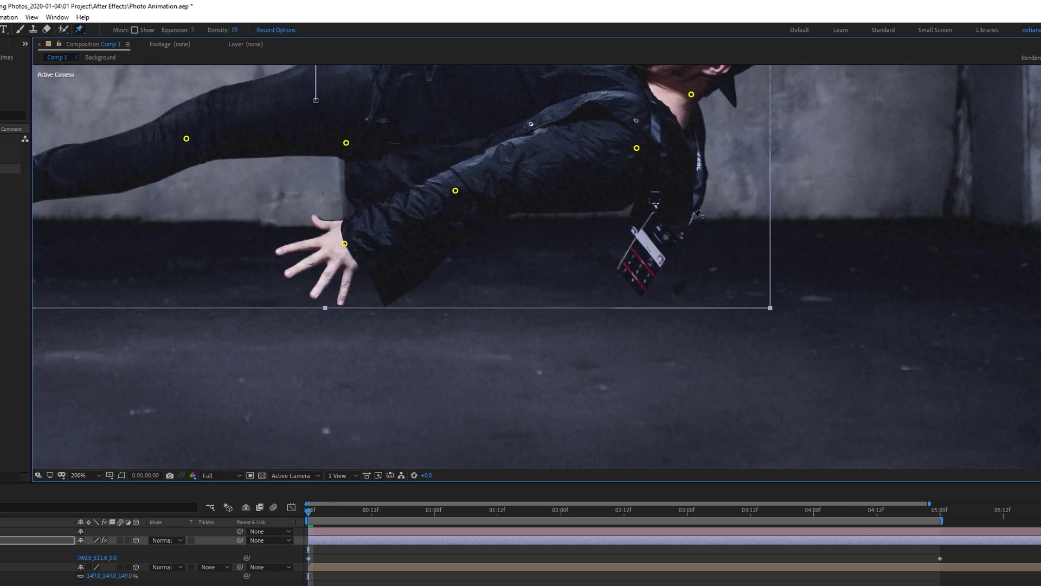
click(655, 204)
click(629, 280)
drag(546, 190, 687, 368)
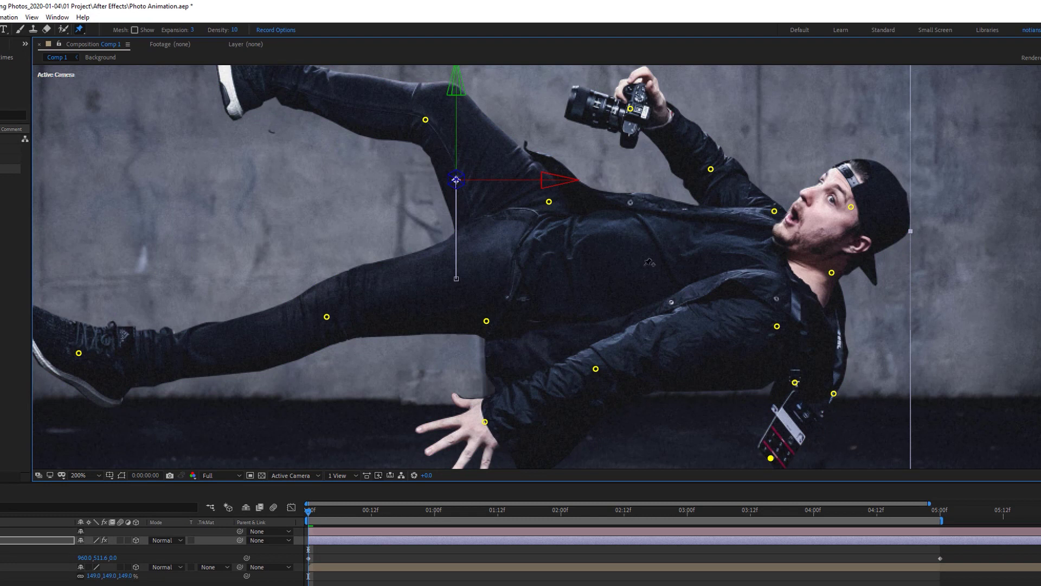
click(628, 251)
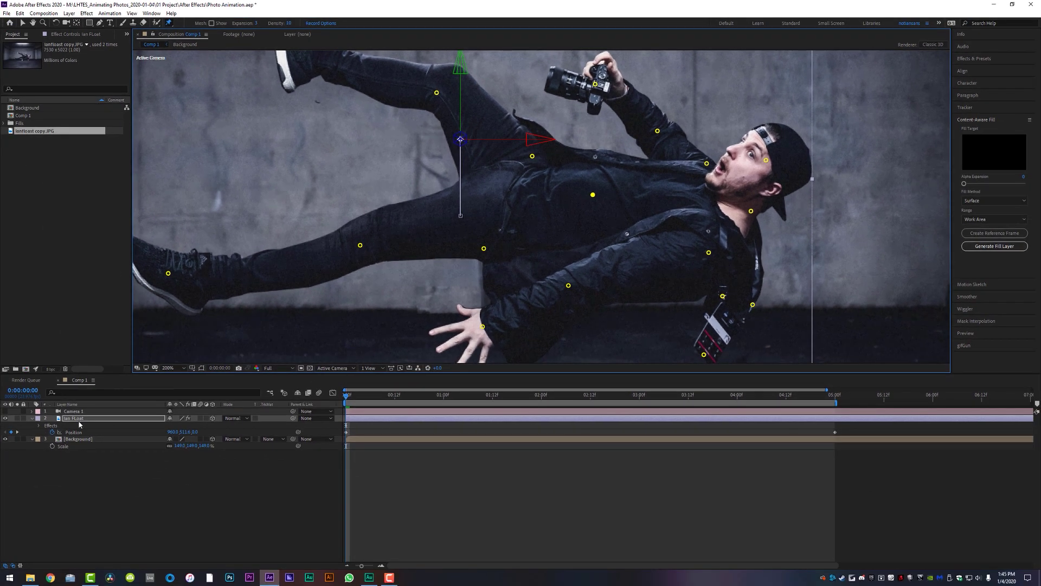
Expand the Puppet effect's Mesh 1 Deform group to reveal the Position keyframes of all the pins.
click(39, 427)
click(46, 432)
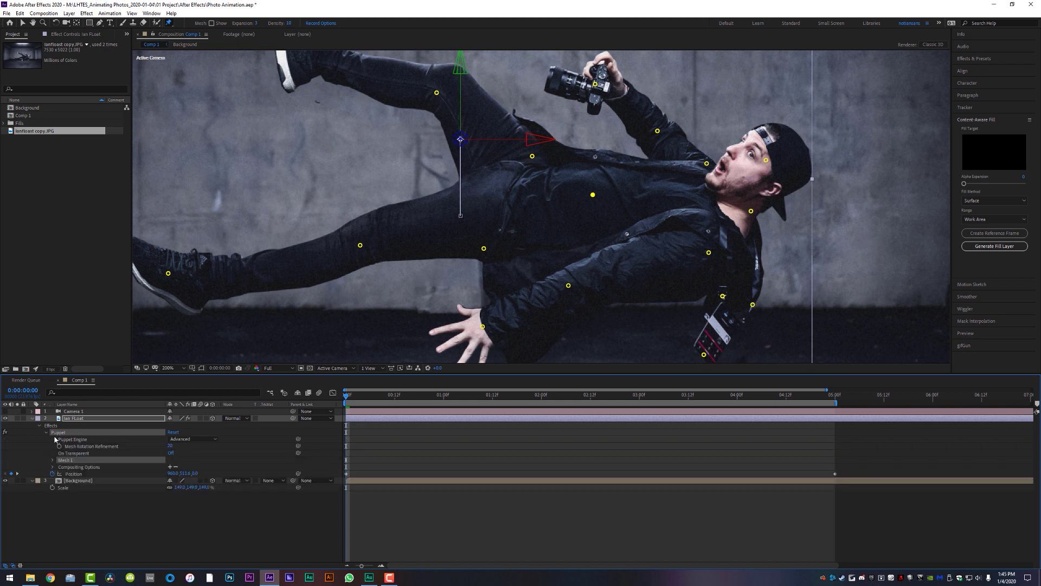
click(53, 460)
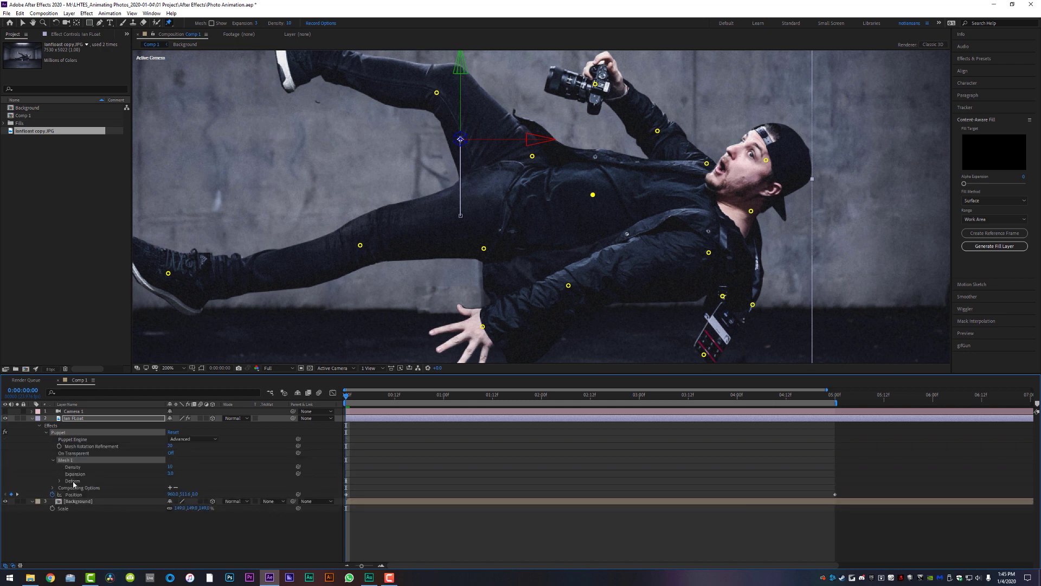
click(88, 481)
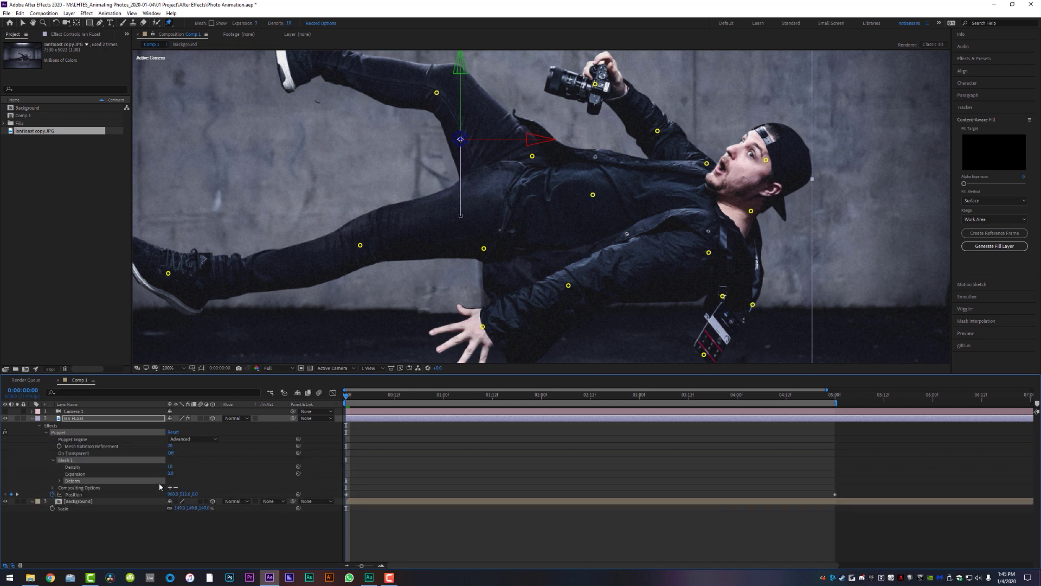
key(u)
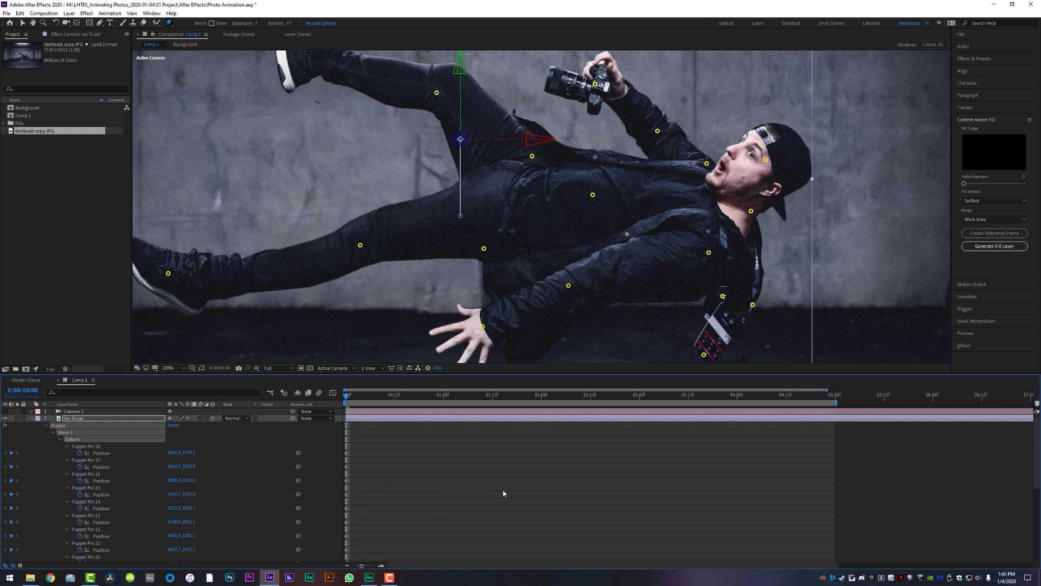
Add Position keyframes for Puppet Pins 1 to 18 at 0:00:05:00, and return to the first frame with the Selection tool active.
click(835, 398)
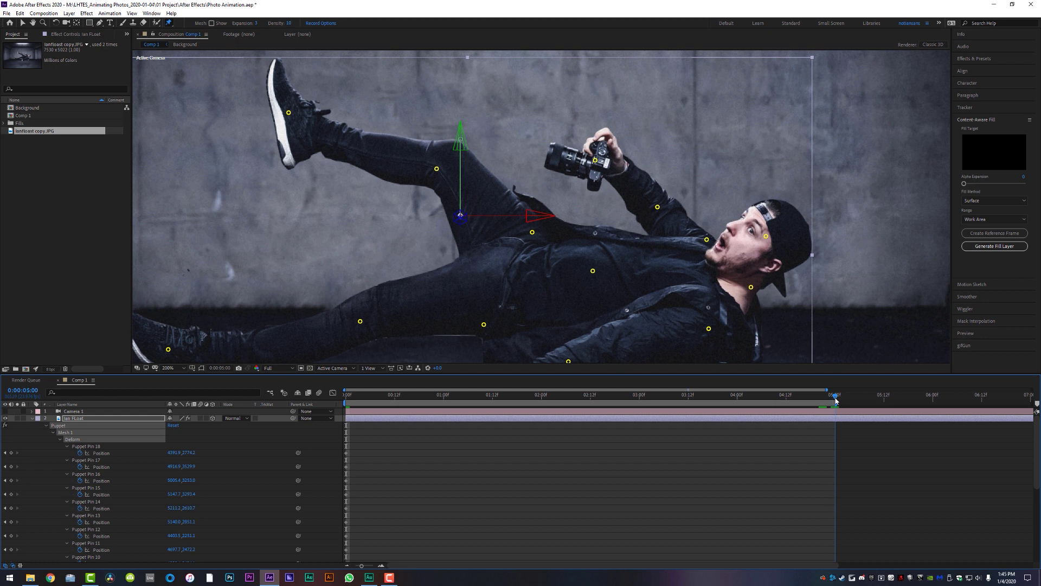
key(ctrl+v)
click(90, 447)
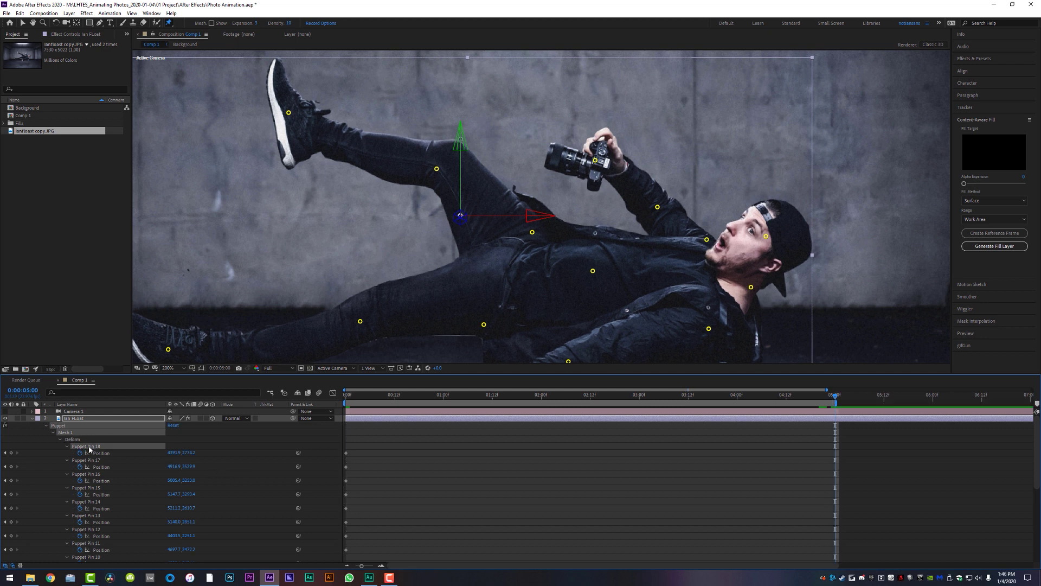
scroll(115, 476, down, 5)
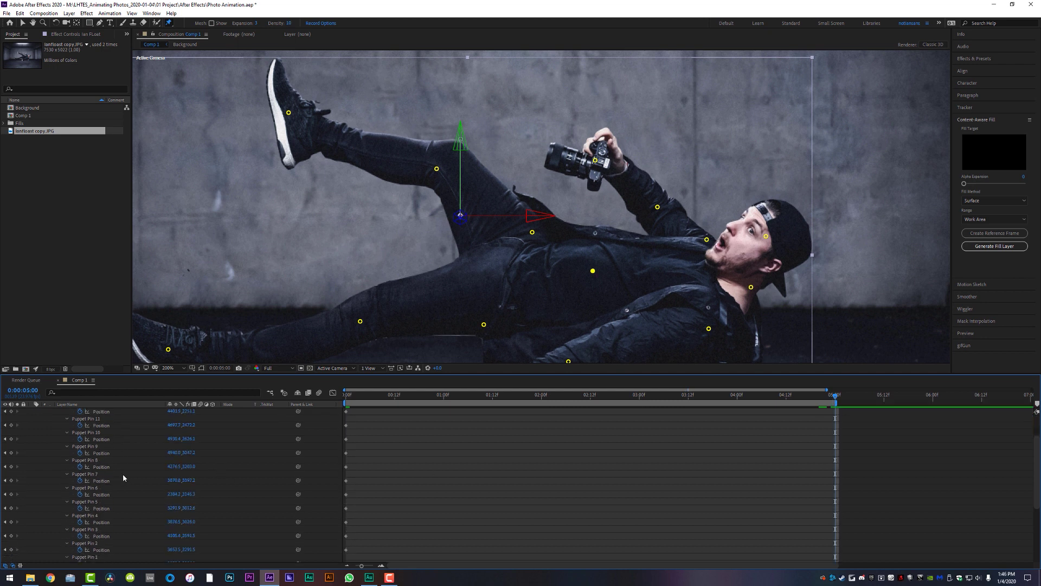
scroll(123, 473, right, 3)
shift+click(87, 538)
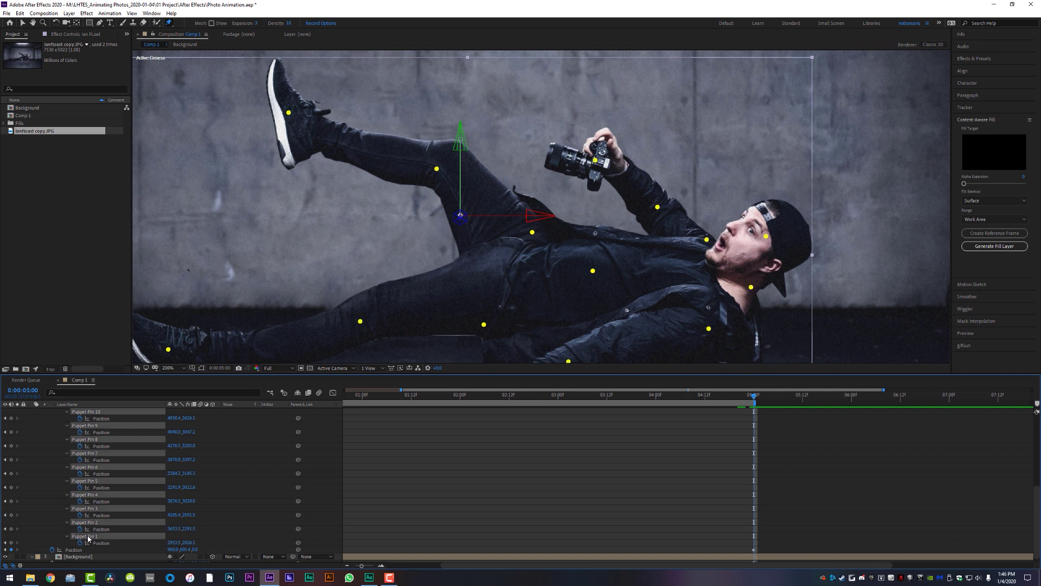
click(10, 529)
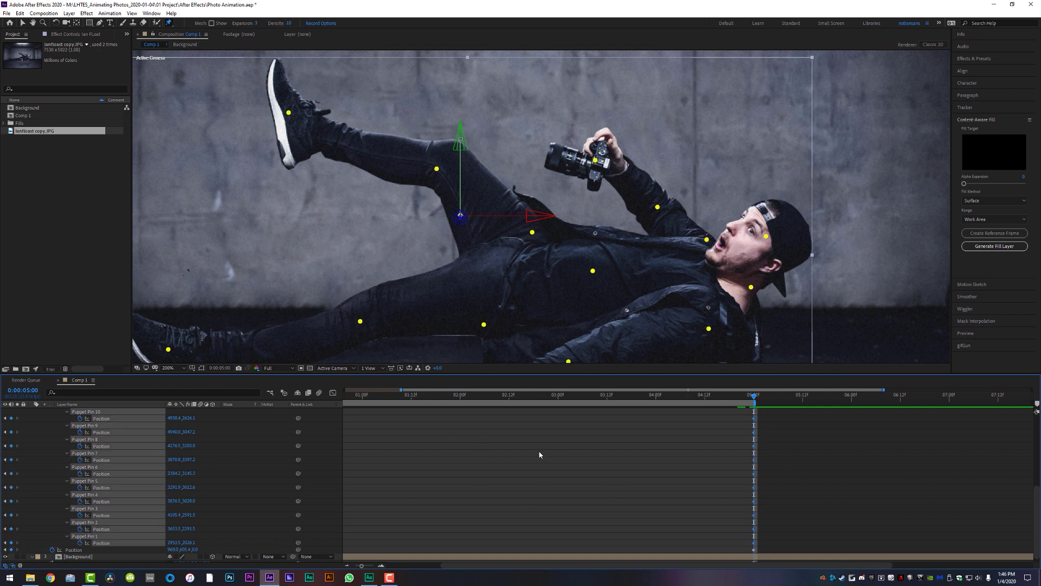
drag(362, 566, 354, 568)
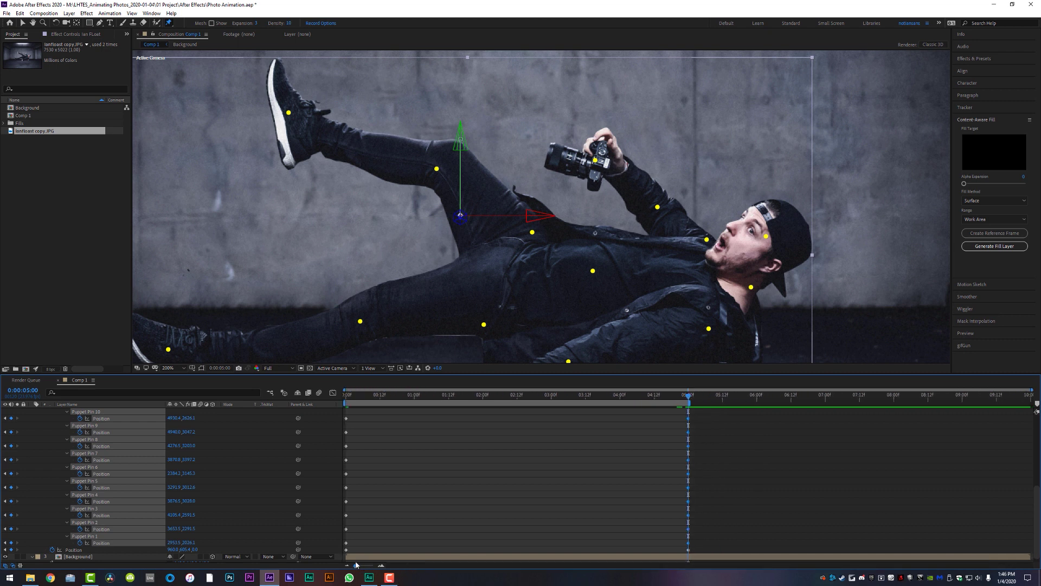
drag(368, 400, 340, 393)
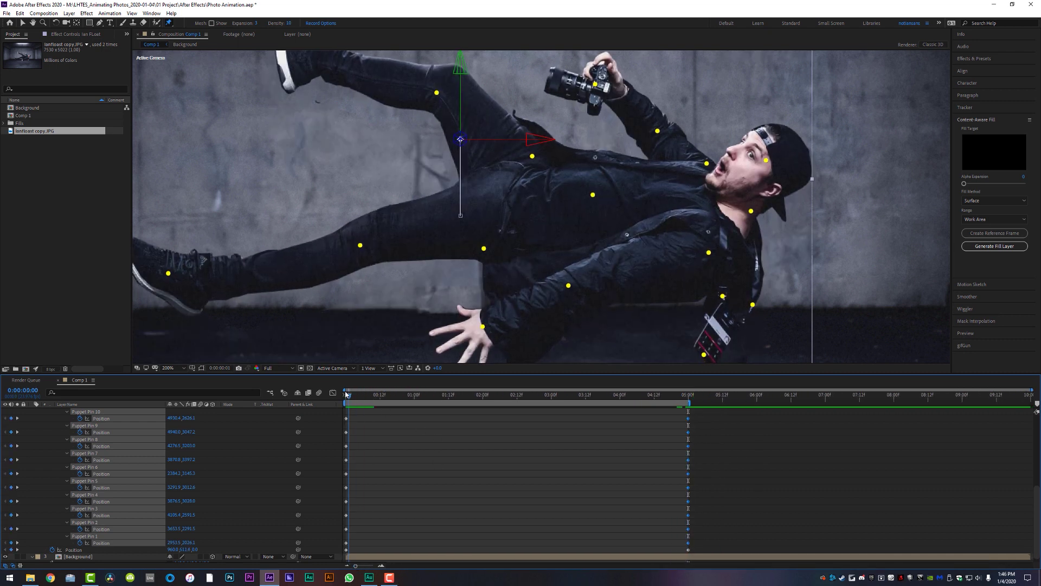
key(v)
key(comma)
Try pulling the raised foot's pin far down and nudging the camera pin at the first frame, preview the deformation and undo it.
click(444, 172)
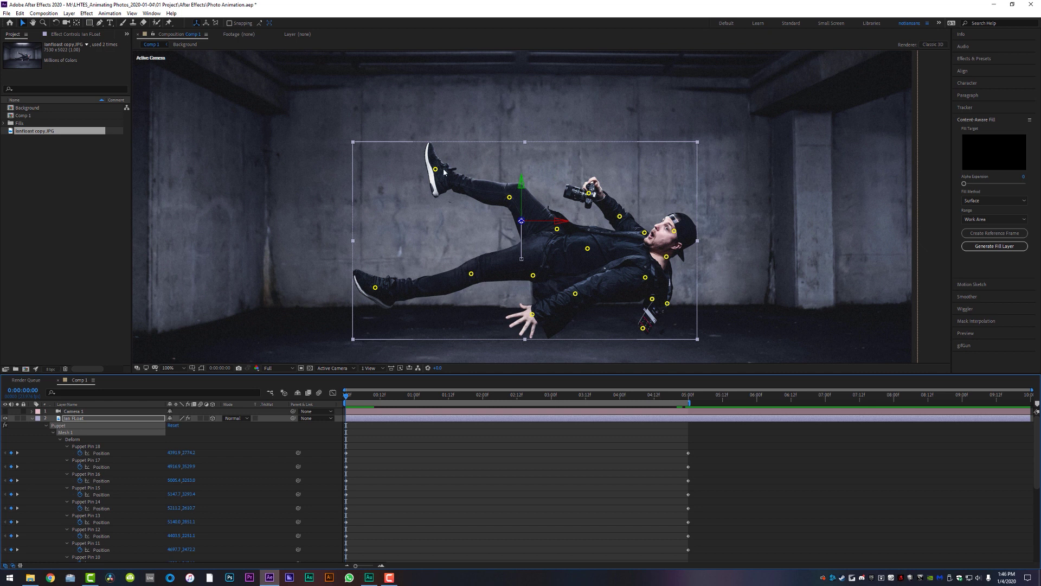
click(440, 173)
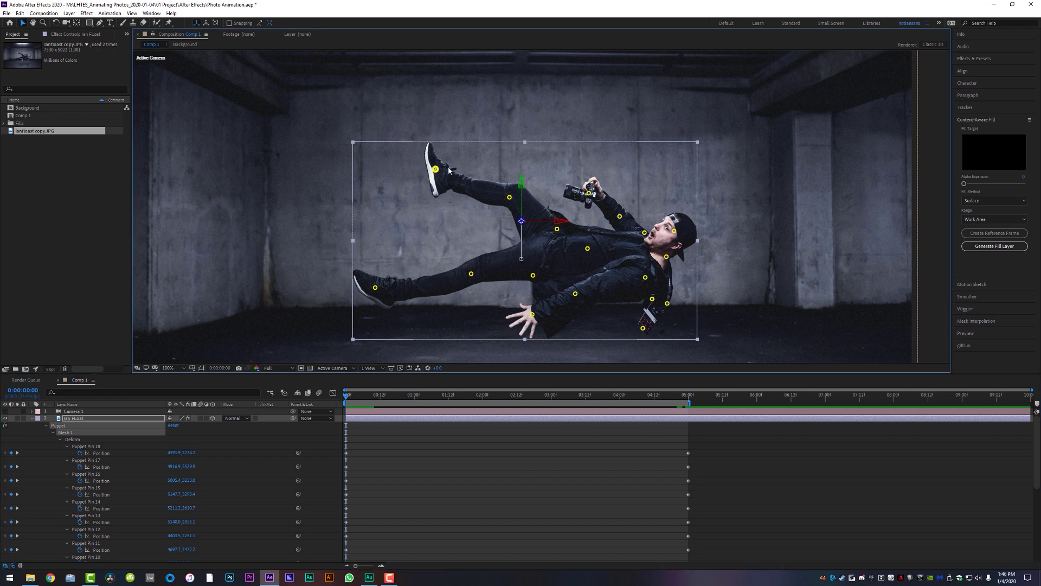
drag(437, 177, 439, 218)
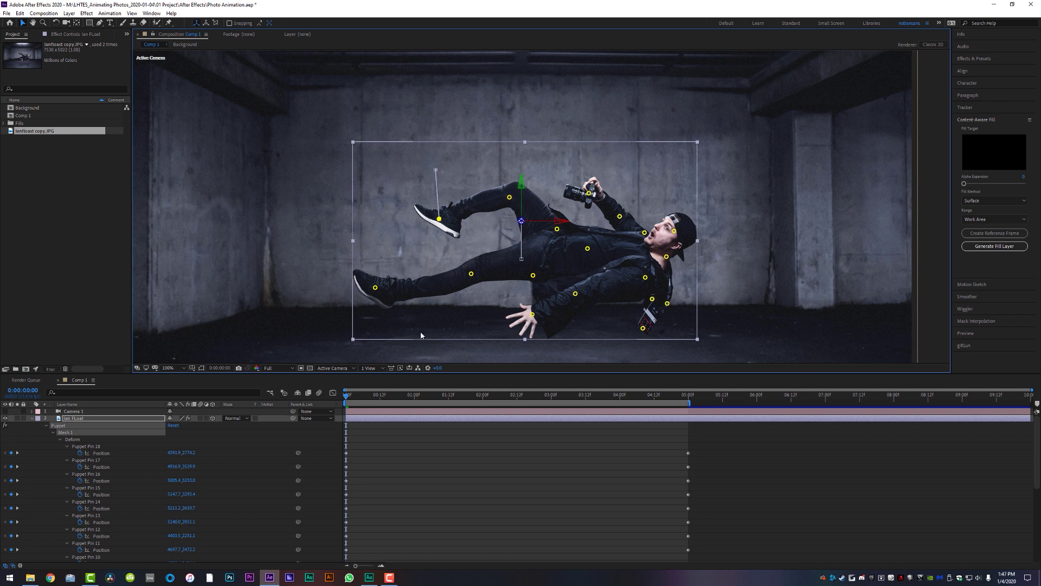
key(space)
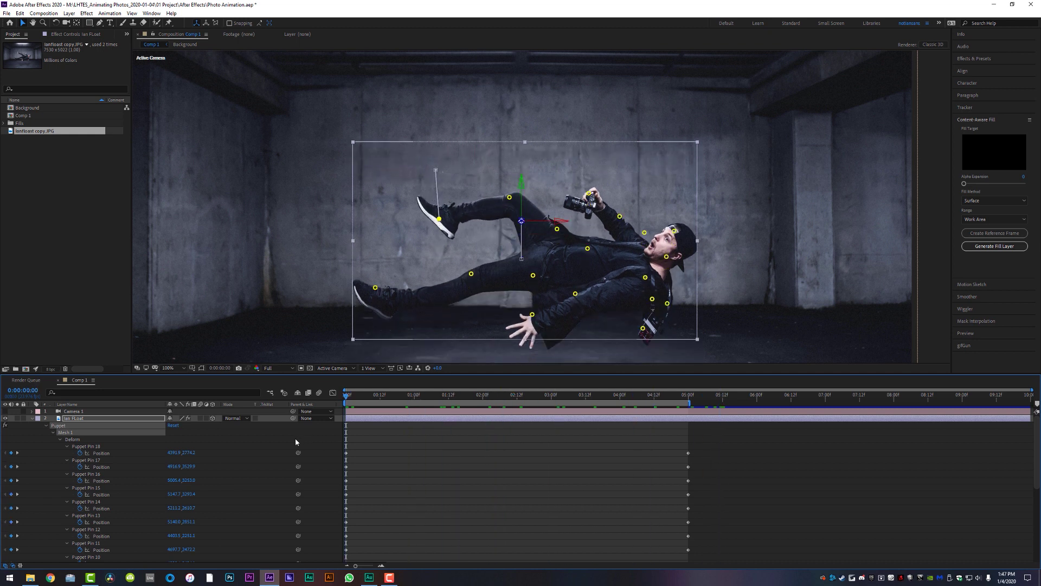
key(space)
drag(439, 219, 435, 169)
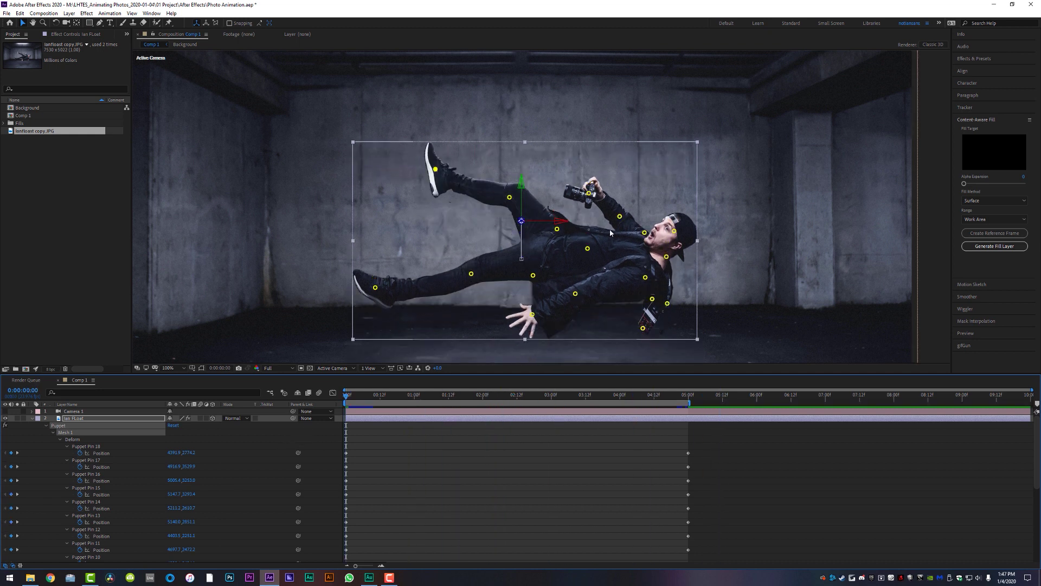
mouse_move(589, 193)
mouse_down()
mouse_move(587, 179)
mouse_move(564, 185)
mouse_move(619, 181)
mouse_move(581, 184)
mouse_move(589, 193)
mouse_up()
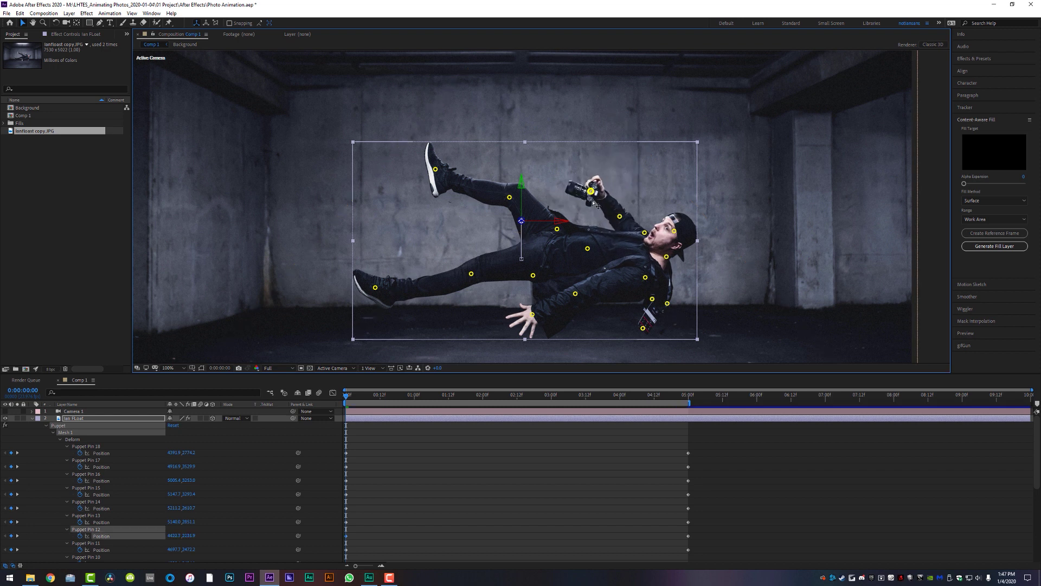
click(368, 399)
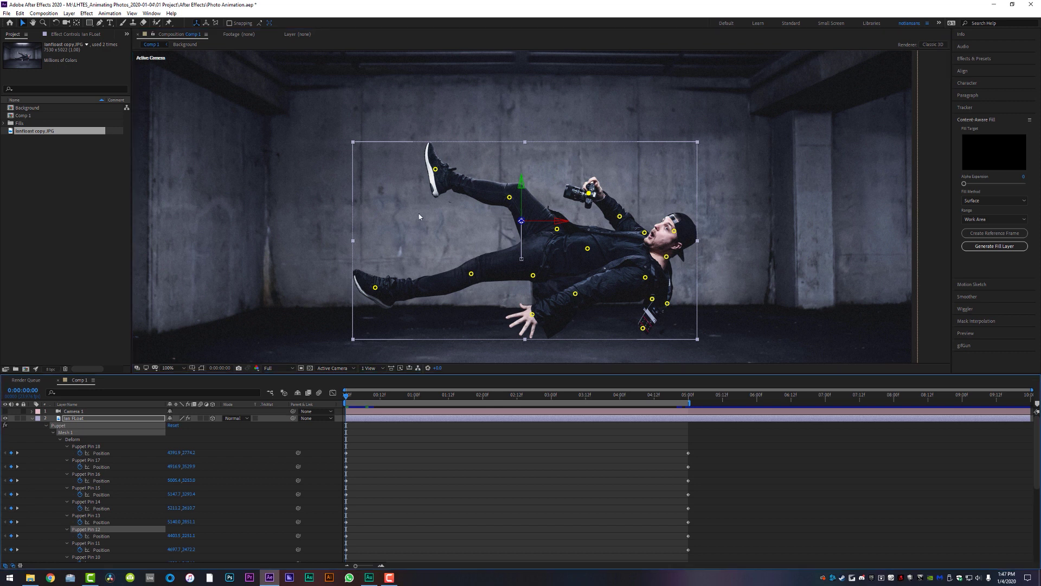
Form the starting pose at the first frame by slightly shifting the pins on both feet, the lowered hand, the badge and the camera.
drag(438, 175, 442, 193)
click(380, 291)
drag(381, 293, 394, 308)
drag(534, 316, 537, 324)
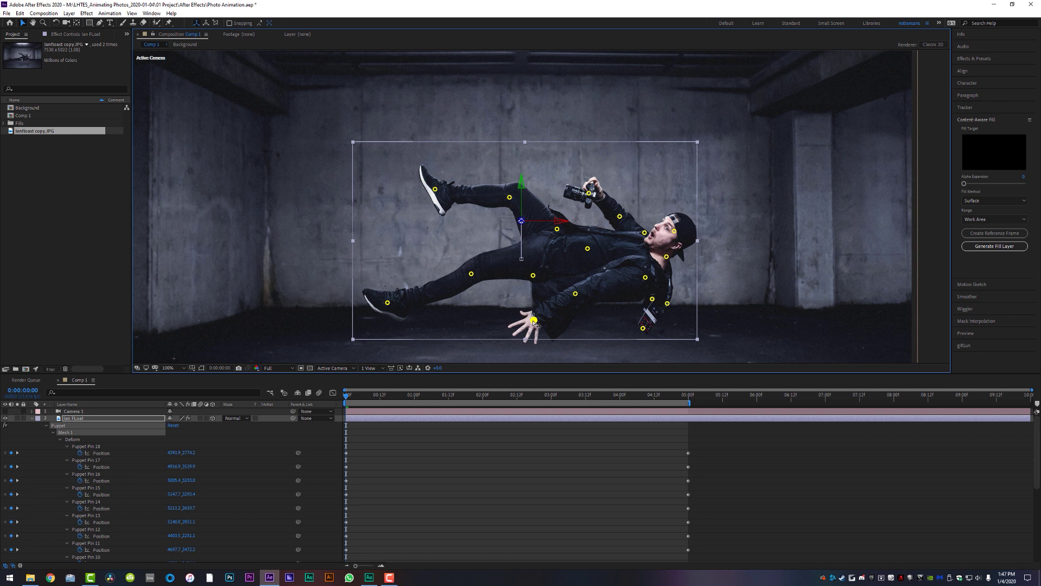
drag(648, 332, 642, 328)
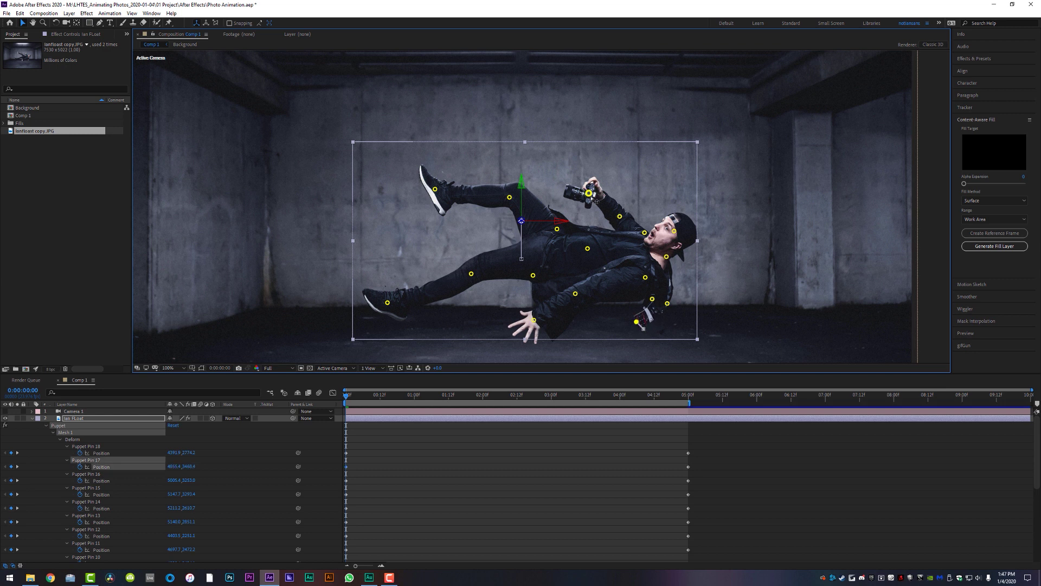
drag(595, 198, 586, 208)
Form the ending pose at 0:00:05:00 by raising the pins on the handheld camera and the raised foot, and fit the composition to the viewer.
click(370, 398)
drag(370, 398, 428, 396)
drag(484, 400, 689, 416)
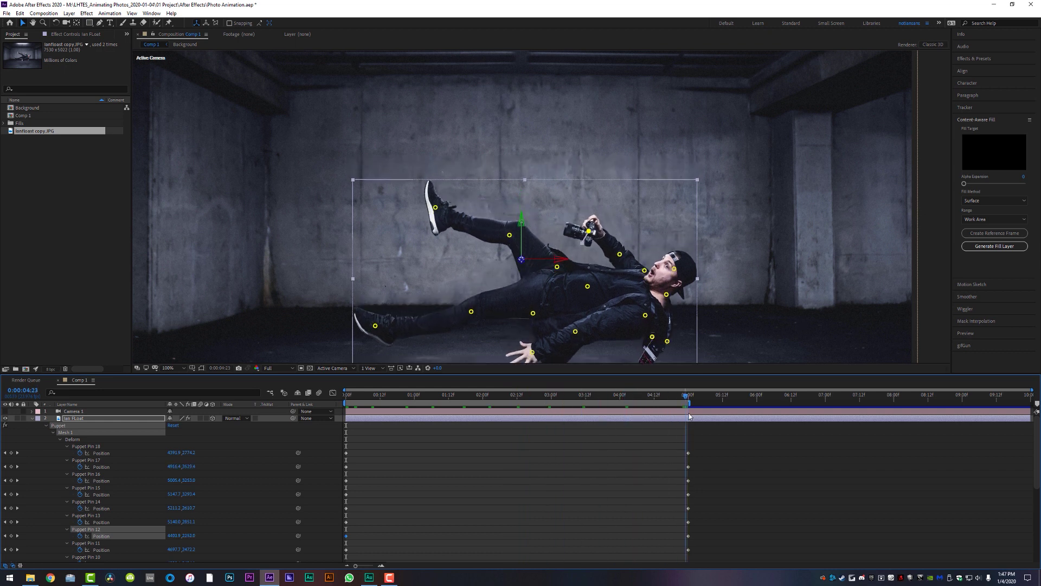
drag(590, 231, 599, 228)
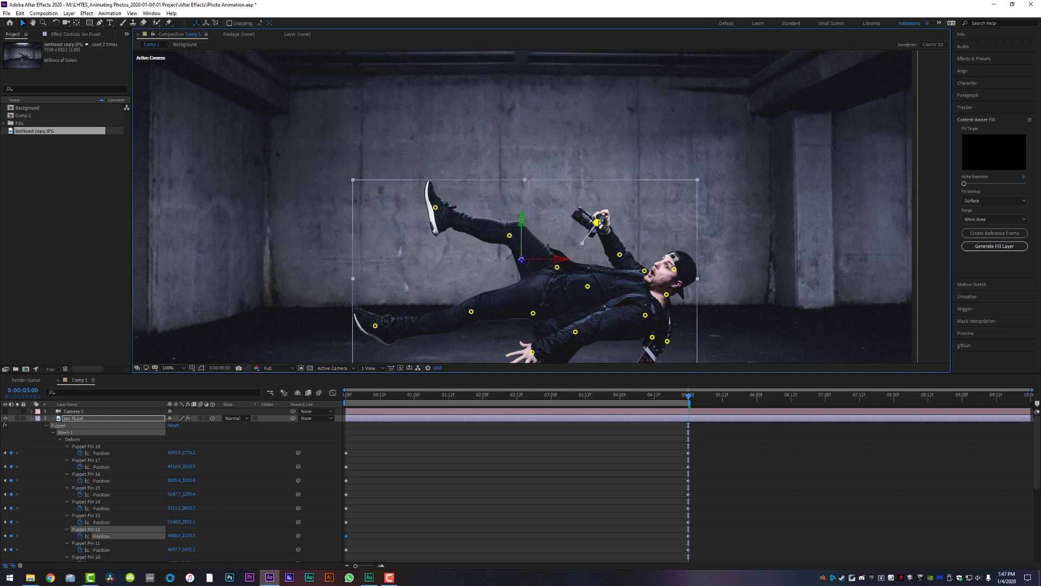
drag(603, 222, 603, 220)
drag(404, 116, 408, 111)
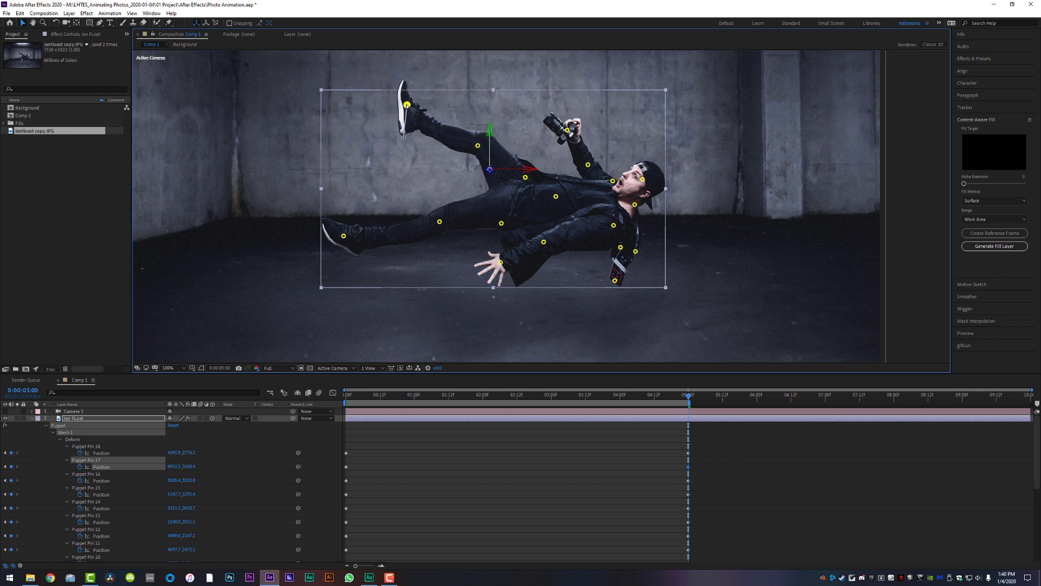
key(shift+slash)
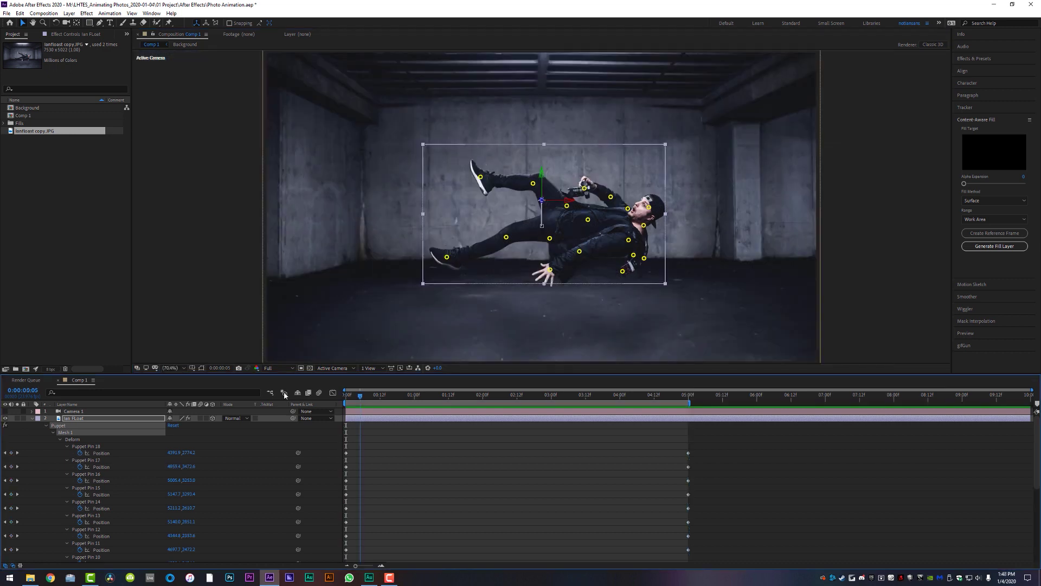
Preview the floating man's puppet-pin movement from the first frame, replaying it to check the limb motion.
key(Home)
key(space)
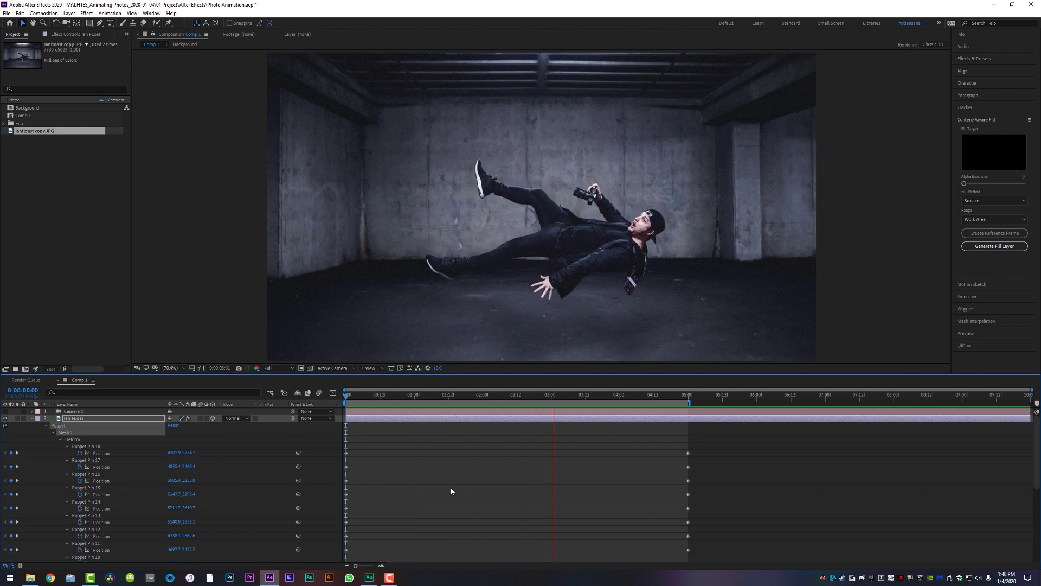
key(space)
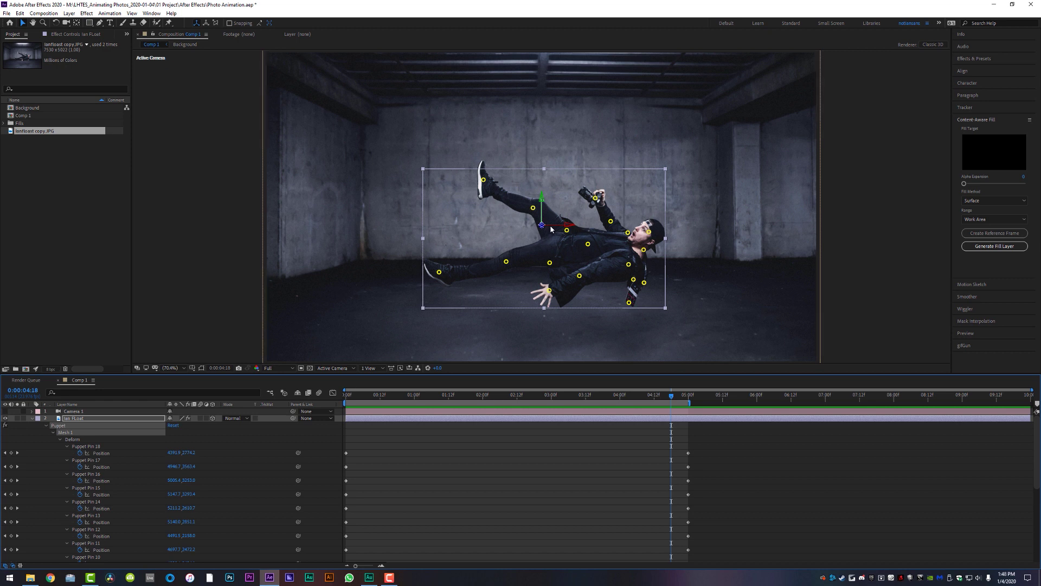
key(space)
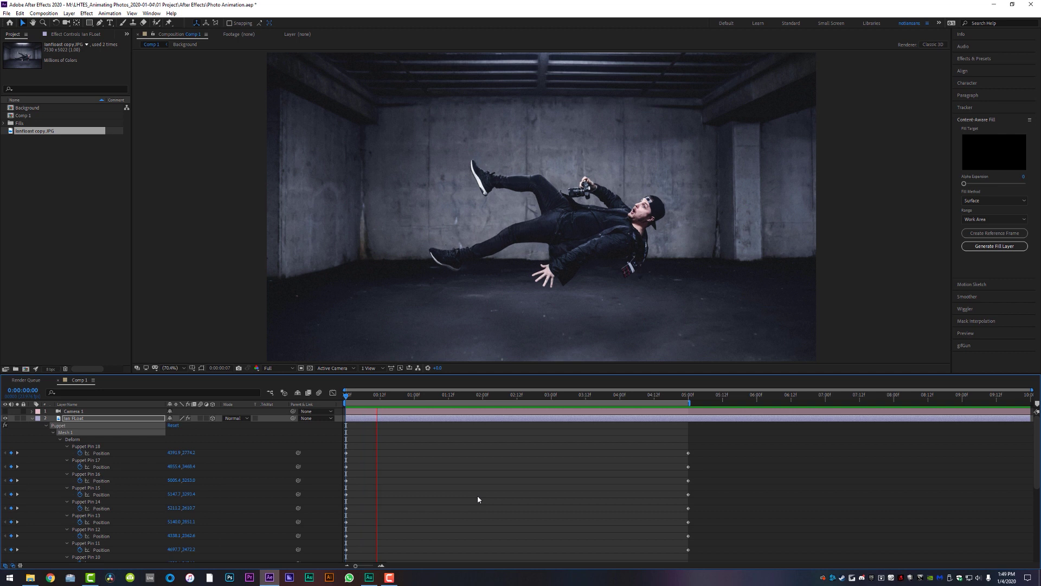
key(space)
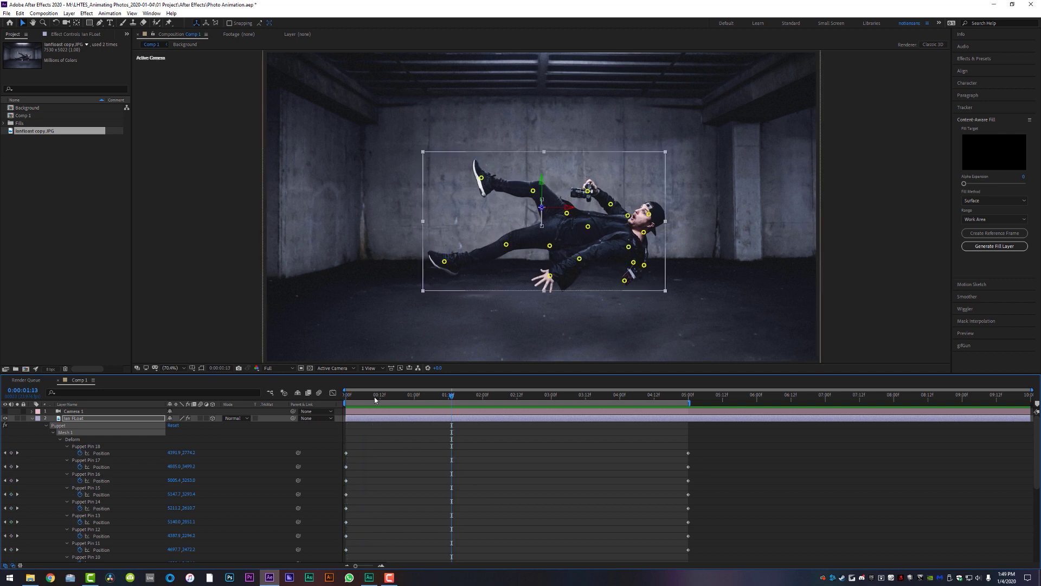
Make the Camera 1 layer visible again at the first frame and preview the limb movement together with the camera animation.
key(Home)
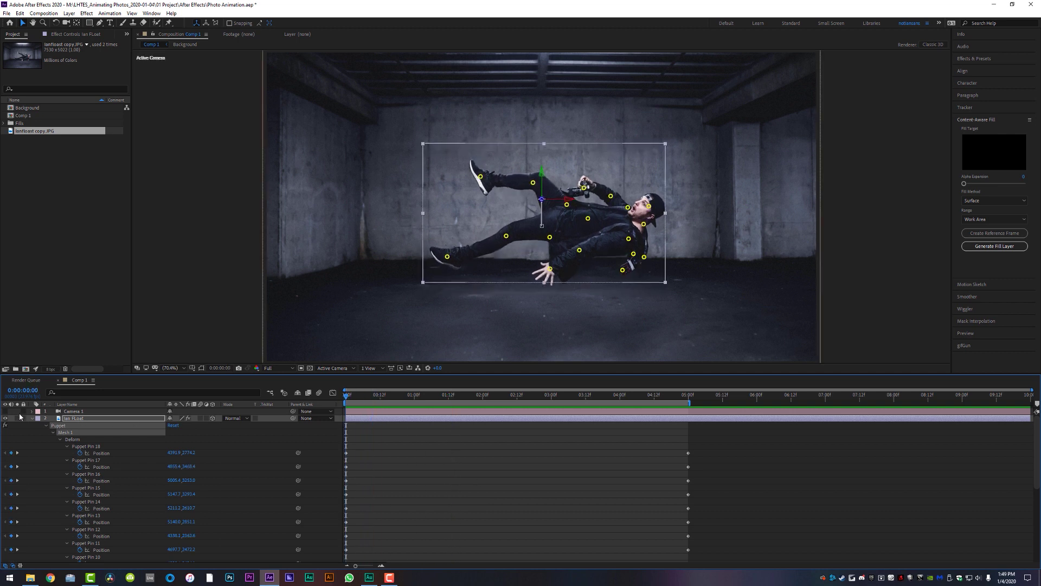
click(5, 411)
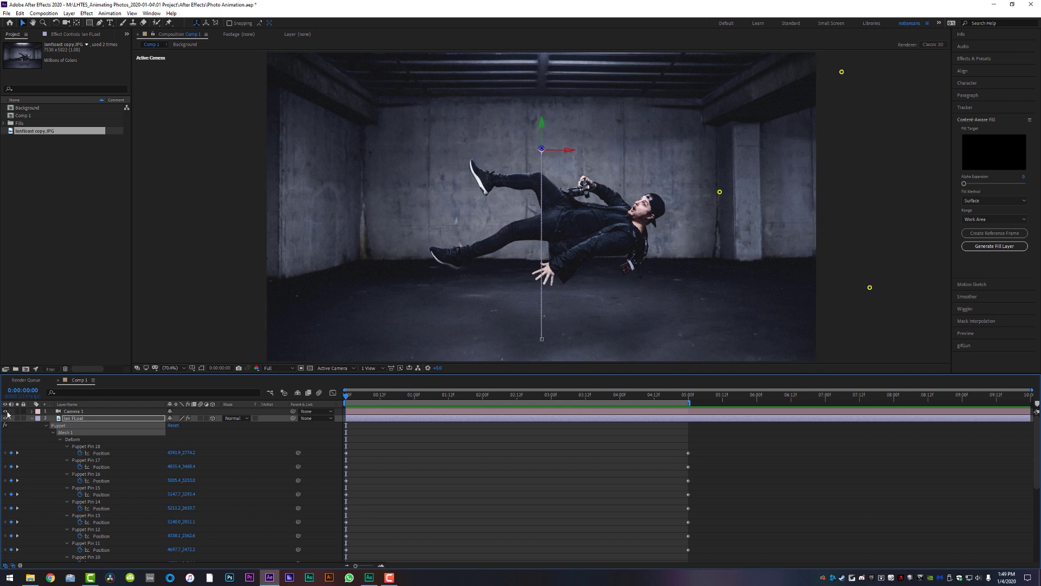
key(space)
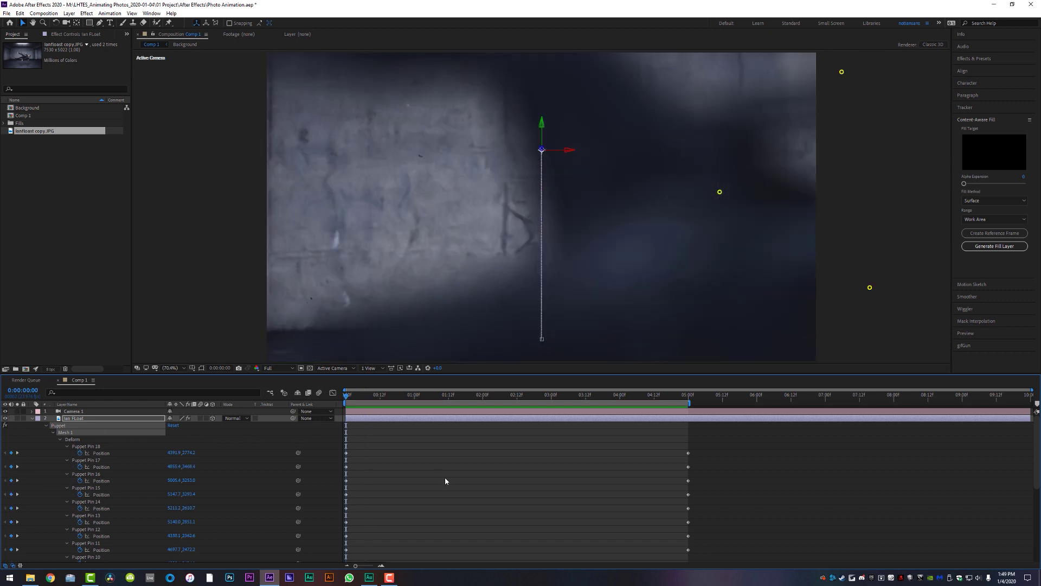